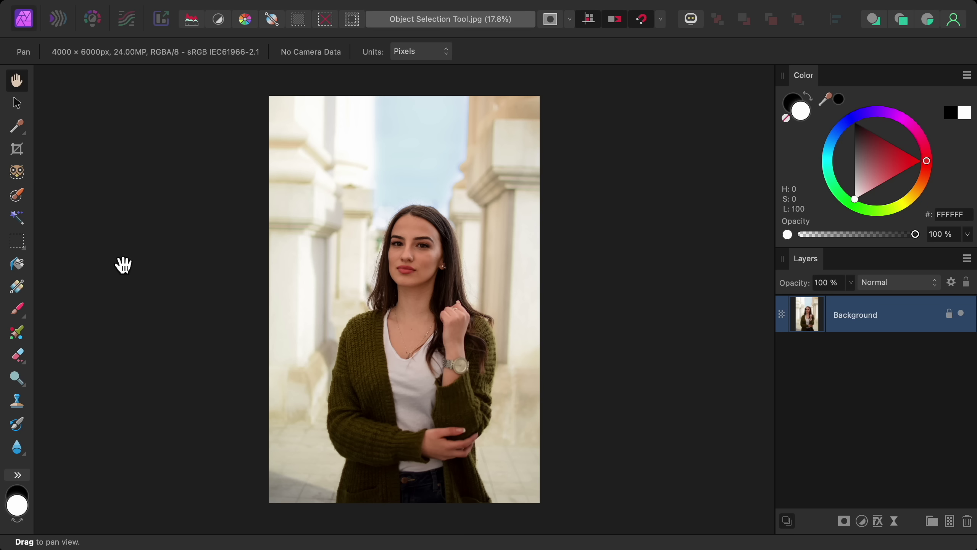
Install the Segmentation and Saliency models needed for automatic object selection
{"action": "left_click", "coordinate": [18, 172]}
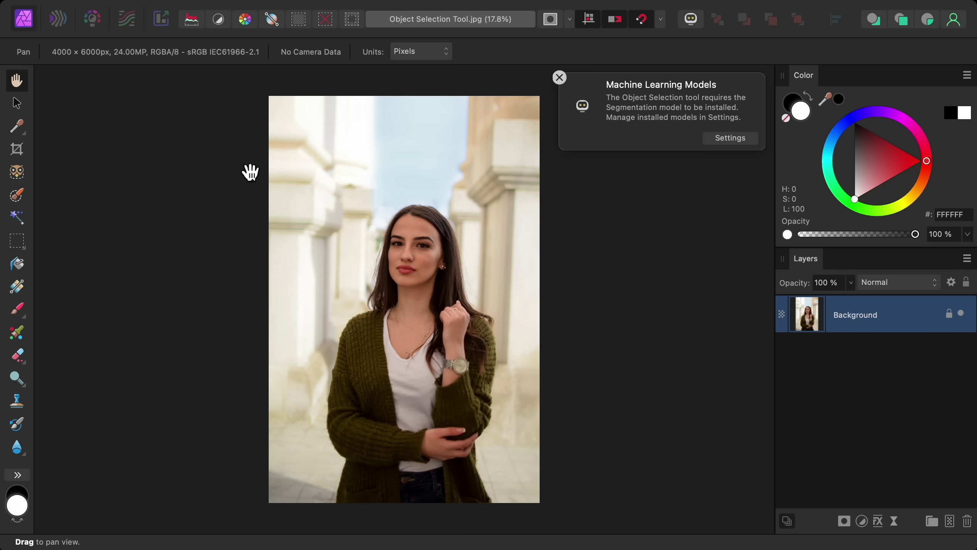
{"action": "left_click", "coordinate": [721, 139]}
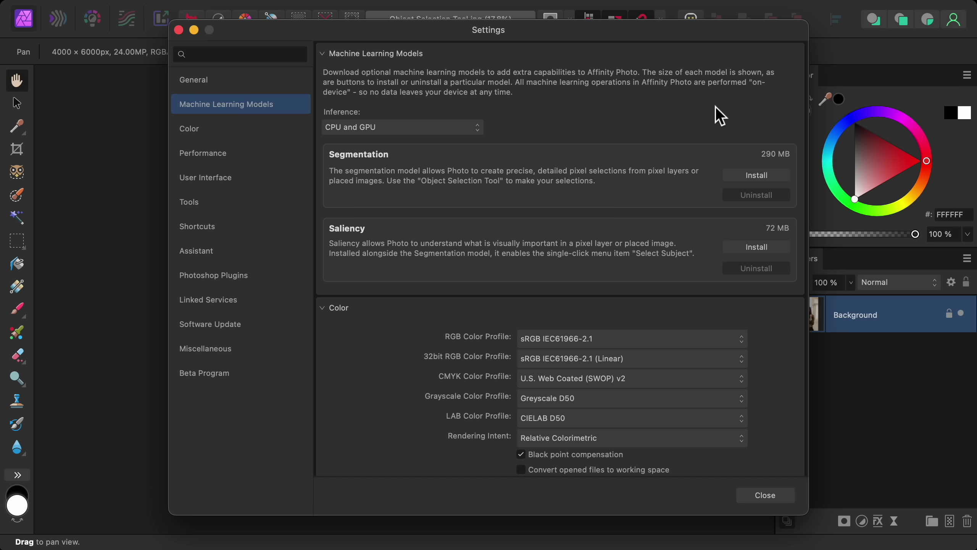
{"action": "left_click", "coordinate": [735, 176]}
{"action": "left_click", "coordinate": [737, 248]}
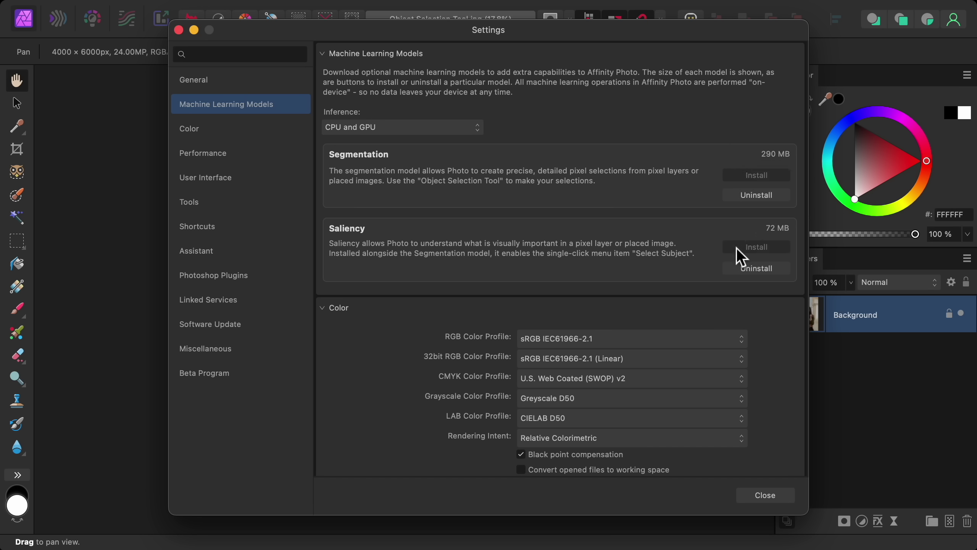
{"action": "left_click", "coordinate": [784, 497]}
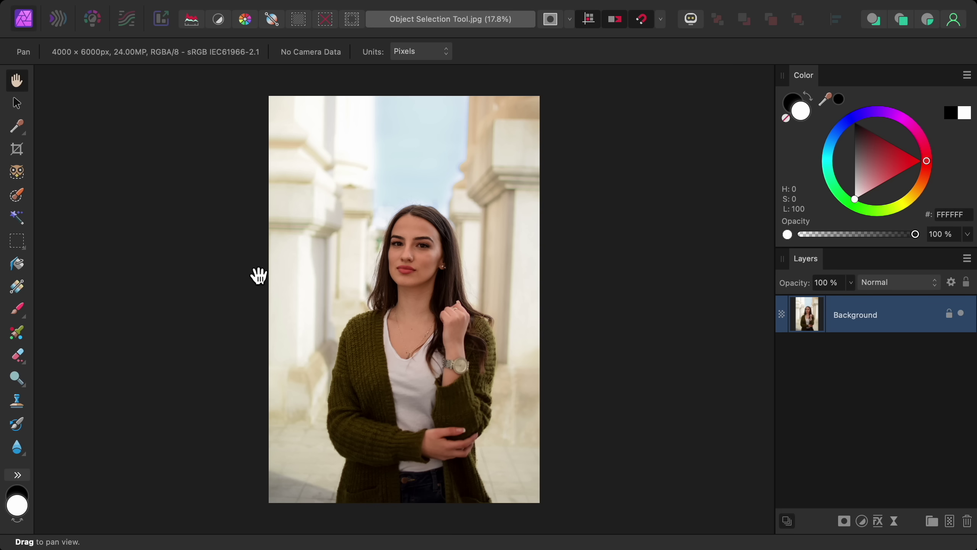
Select the woman with the Object Selection Tool and mask the Background layer to her
{"action": "left_click", "coordinate": [23, 175]}
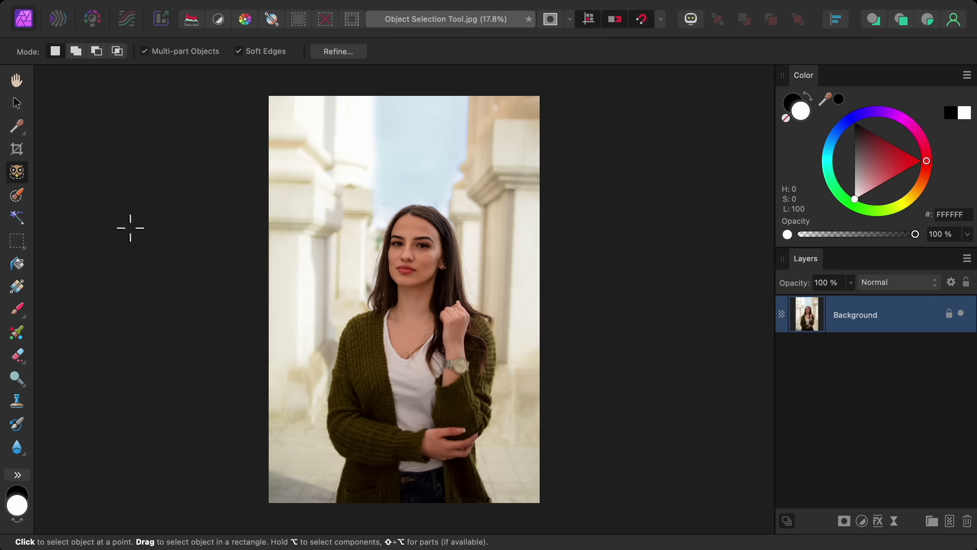
{"action": "left_click", "coordinate": [295, 299]}
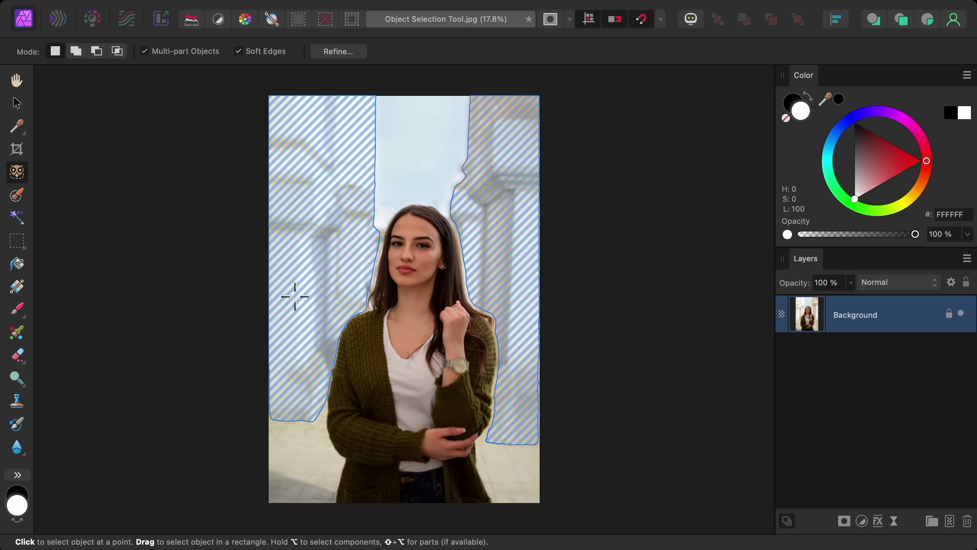
{"action": "left_click", "coordinate": [404, 199]}
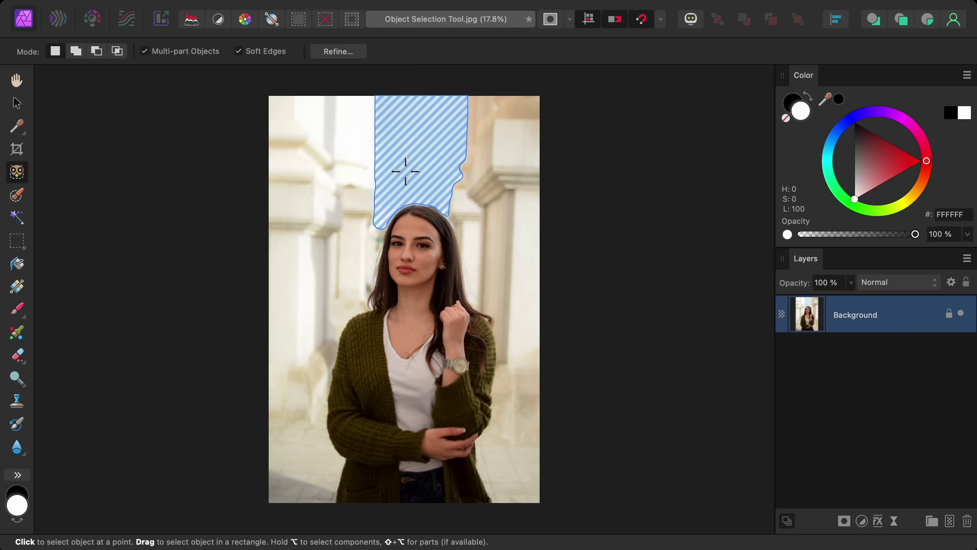
{"action": "left_click", "coordinate": [422, 250]}
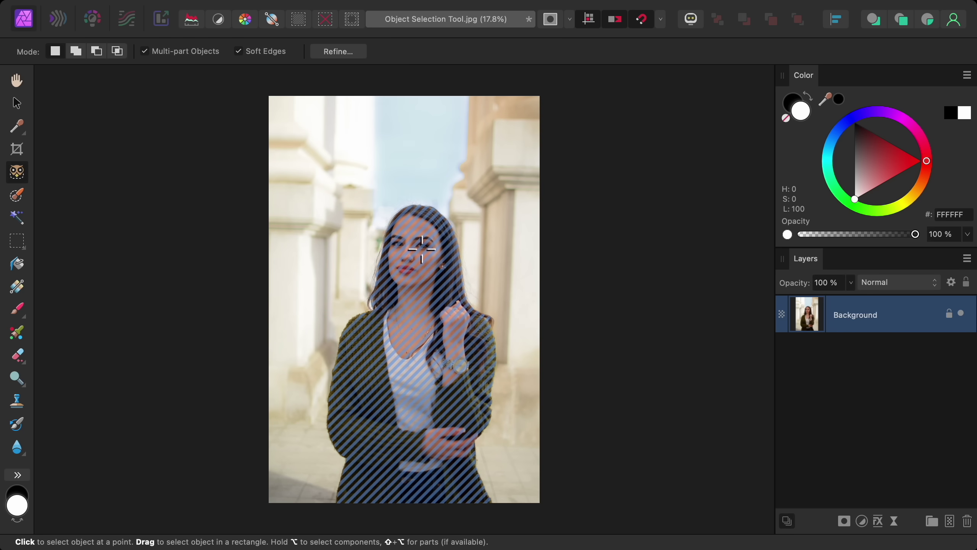
{"action": "left_click", "coordinate": [414, 276]}
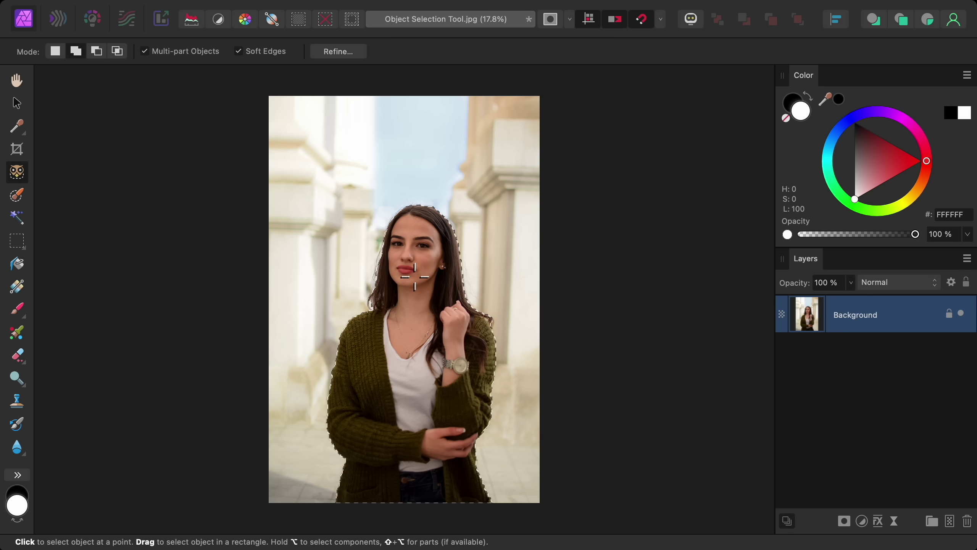
{"action": "left_click", "coordinate": [845, 522]}
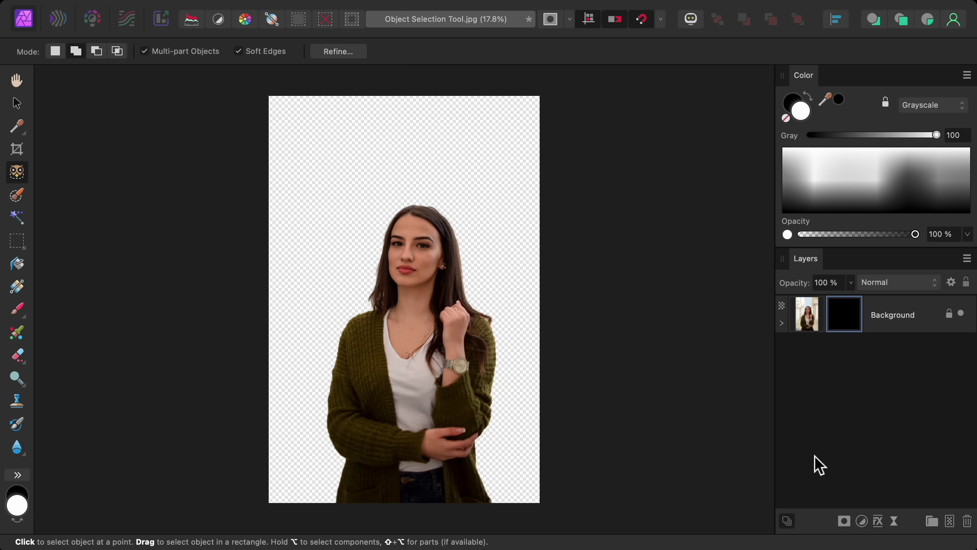
Expand the Background layer and toggle its mask off and on to compare with the original
{"action": "left_click", "coordinate": [782, 324]}
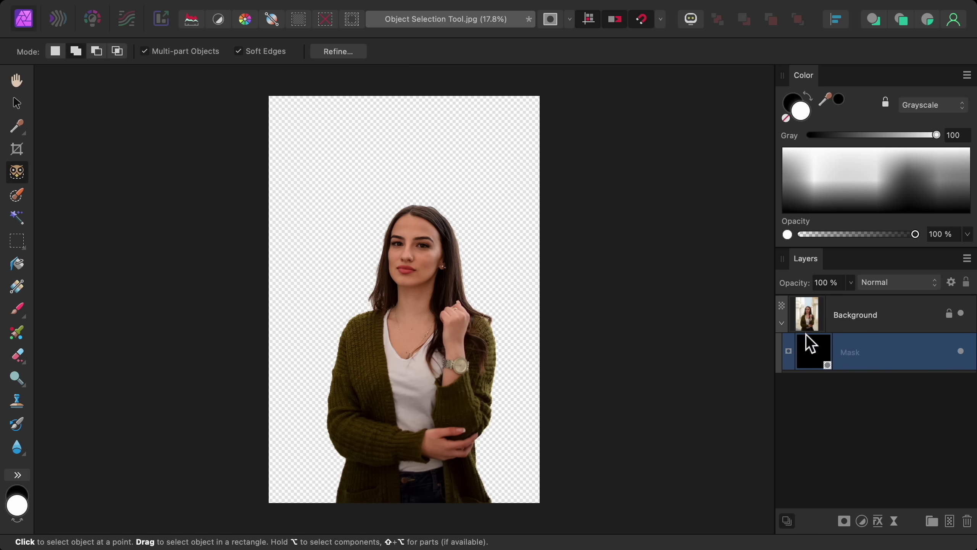
{"action": "left_click", "coordinate": [961, 352]}
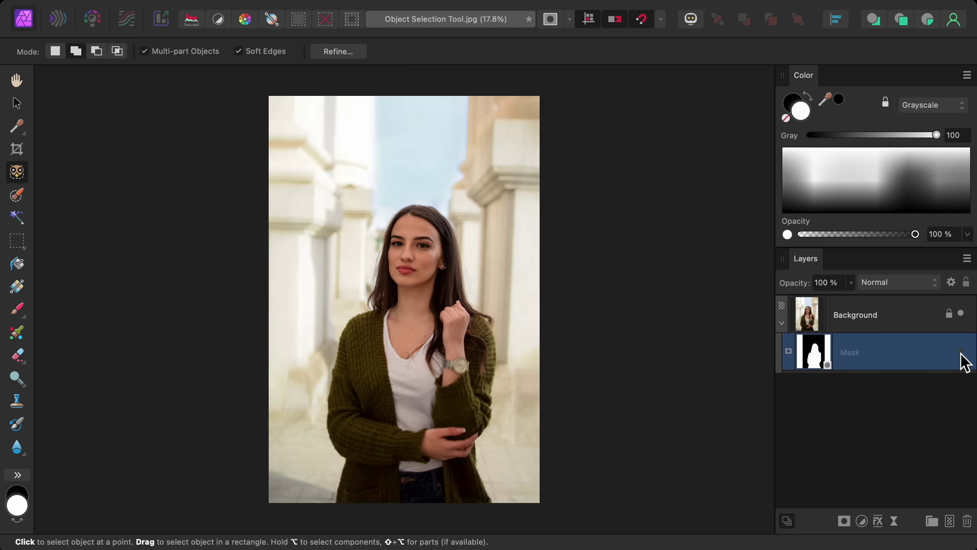
{"action": "left_click", "coordinate": [961, 352]}
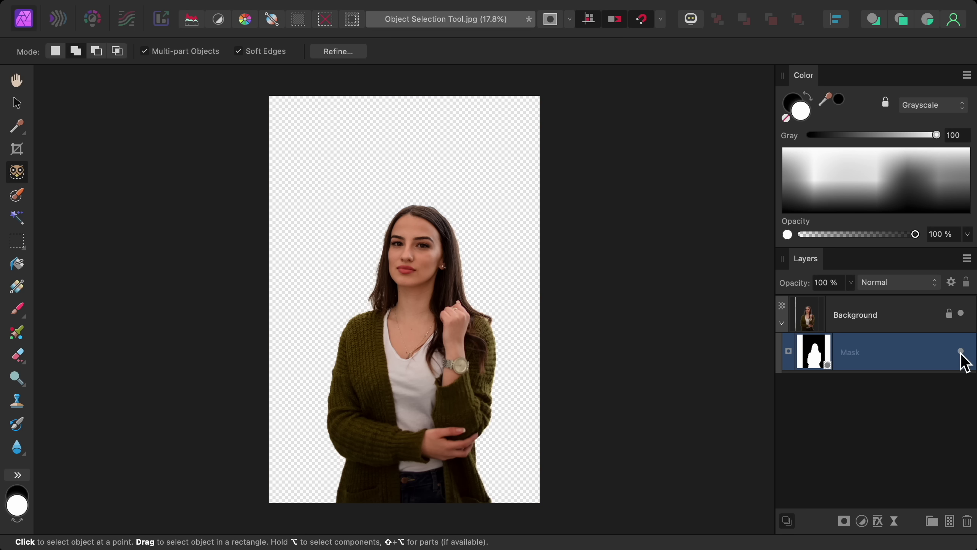
{"action": "left_click", "coordinate": [961, 352]}
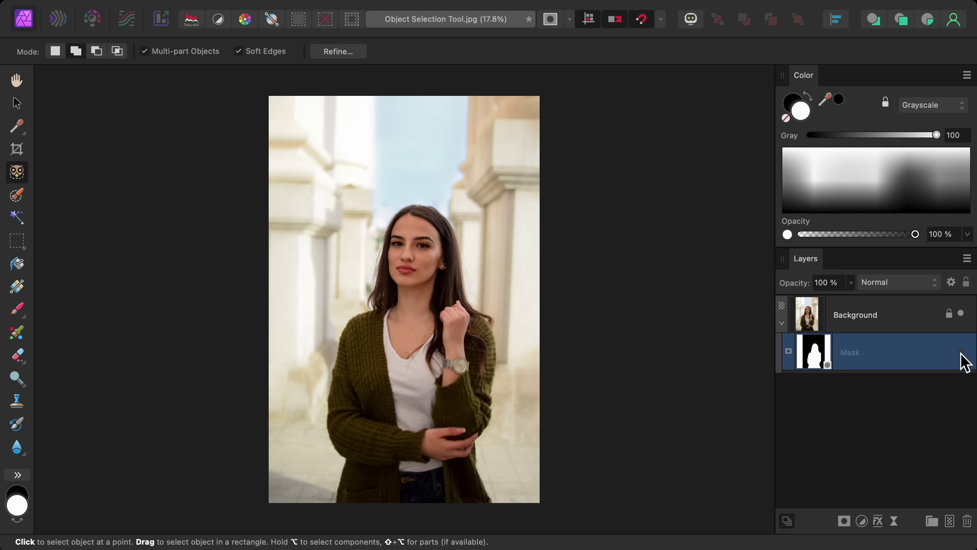
{"action": "left_click", "coordinate": [961, 352]}
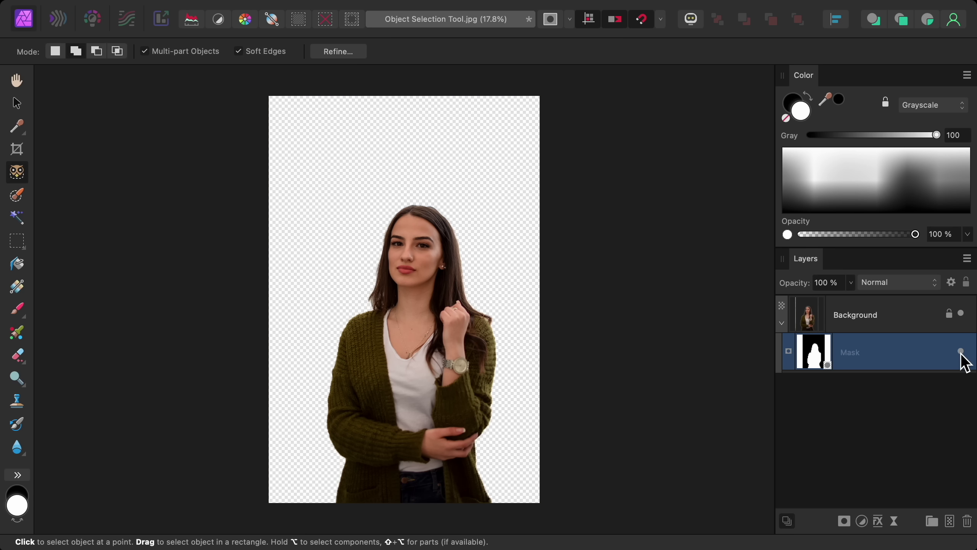
{"action": "left_click", "coordinate": [961, 352]}
{"action": "left_click", "coordinate": [961, 352]}
Delete the mask, then select only the woman's green cardigan as a separate object part
{"action": "key", "text": "Delete"}
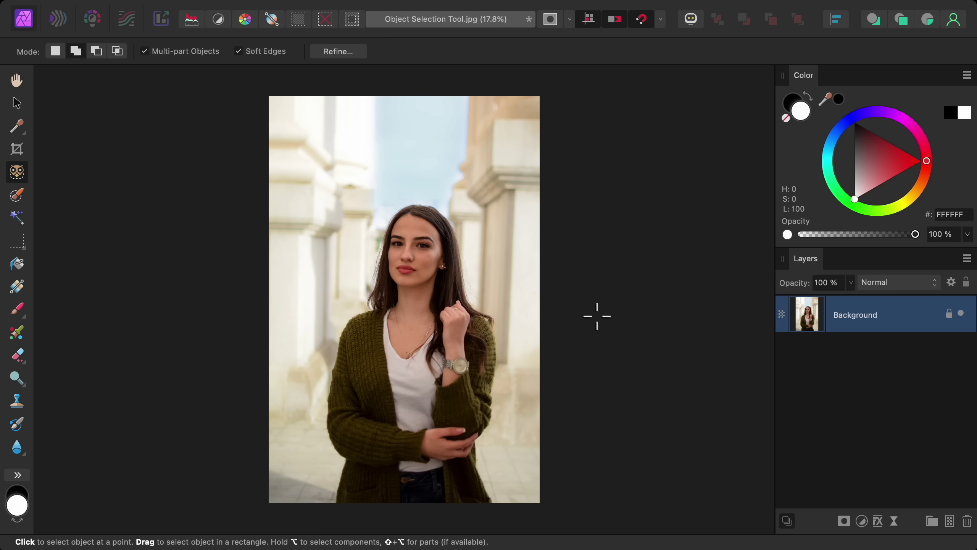
{"action": "left_click", "coordinate": [409, 265]}
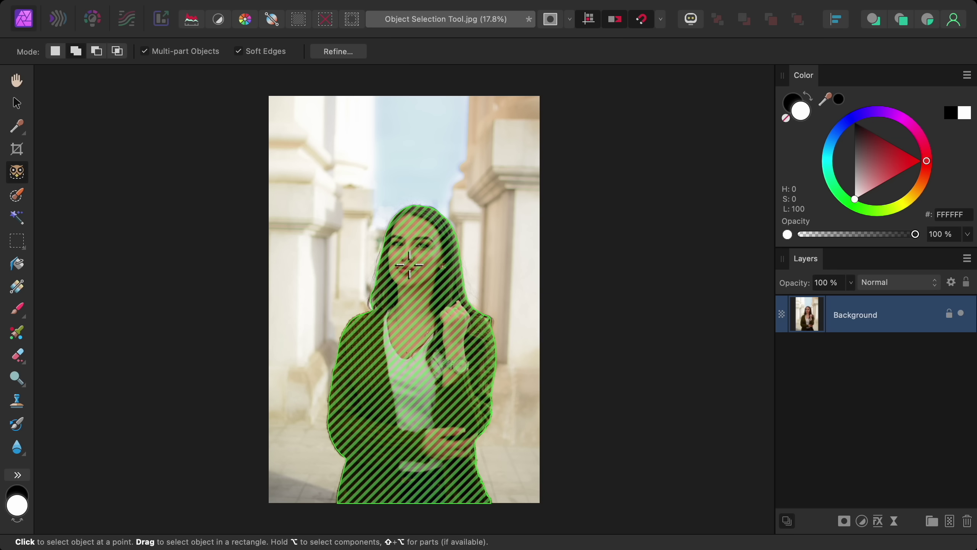
{"action": "key", "text": "alt"}
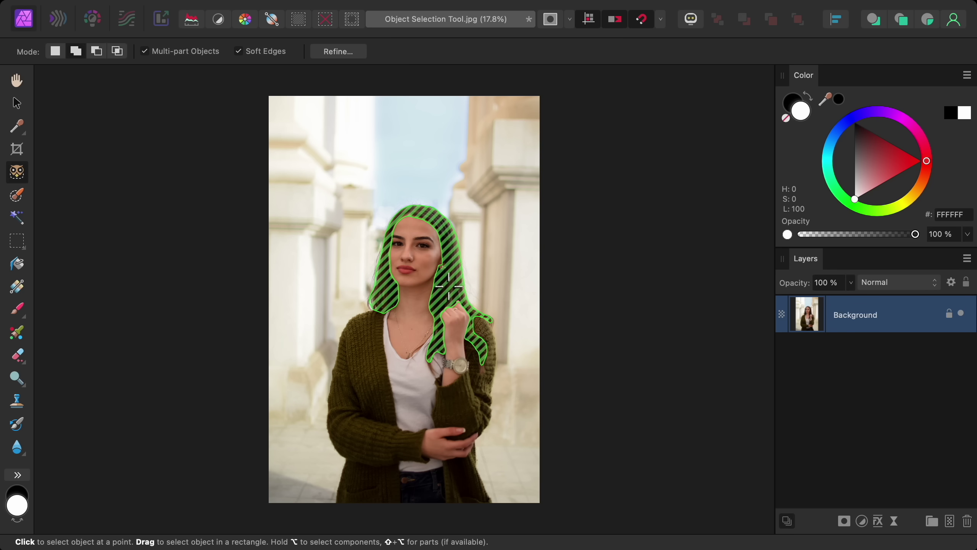
{"action": "left_click", "coordinate": [472, 402]}
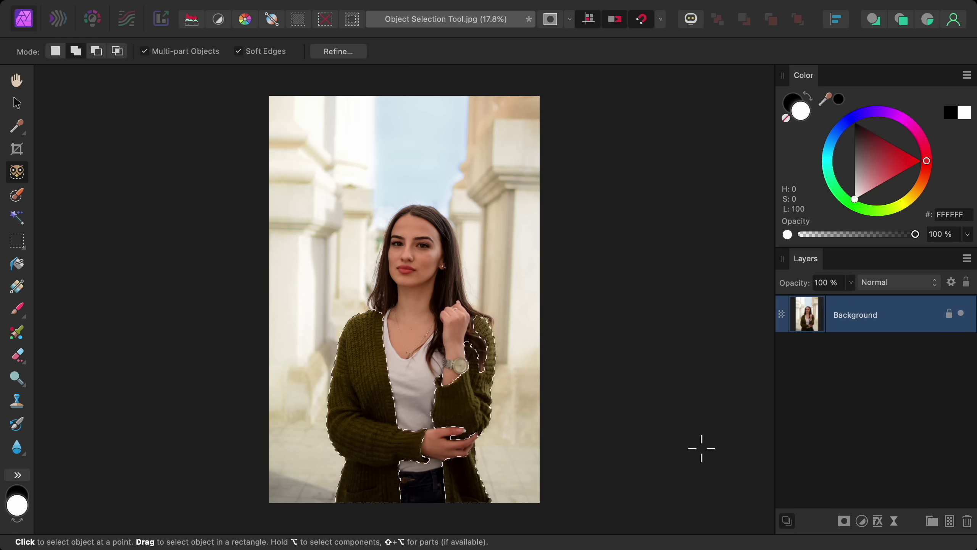
Add an HSL Shift adjustment with 40.9° hue and 10% saturation to turn the cardigan red
{"action": "left_click", "coordinate": [863, 522]}
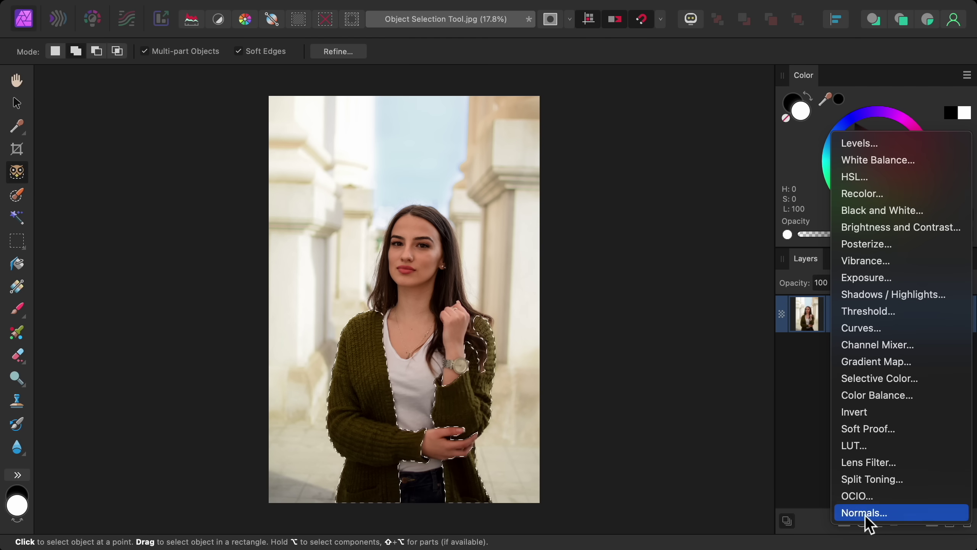
{"action": "left_click", "coordinate": [903, 181]}
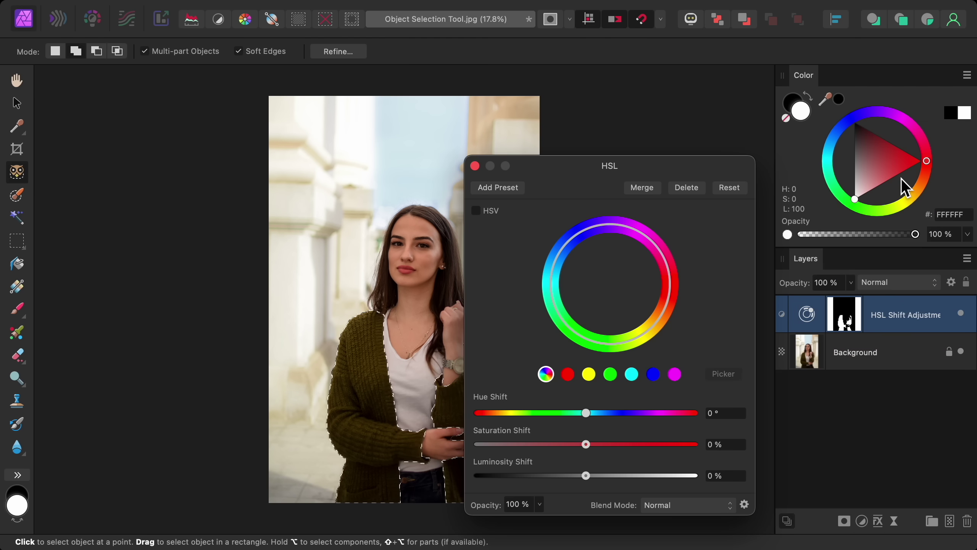
{"action": "left_click_drag", "start_coordinate": [586, 413], "coordinate": [611, 412]}
{"action": "left_click_drag", "start_coordinate": [586, 444], "coordinate": [596, 444]}
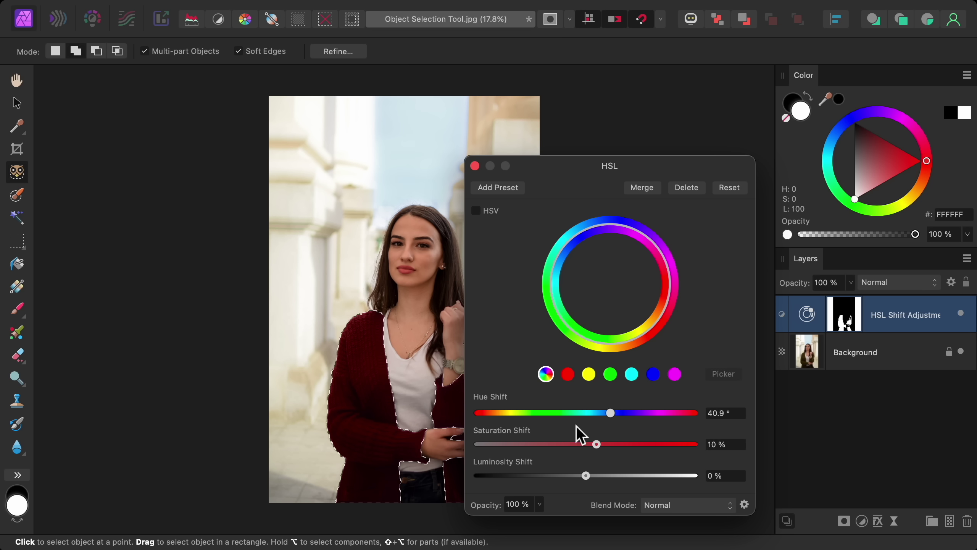
{"action": "left_click", "coordinate": [475, 166]}
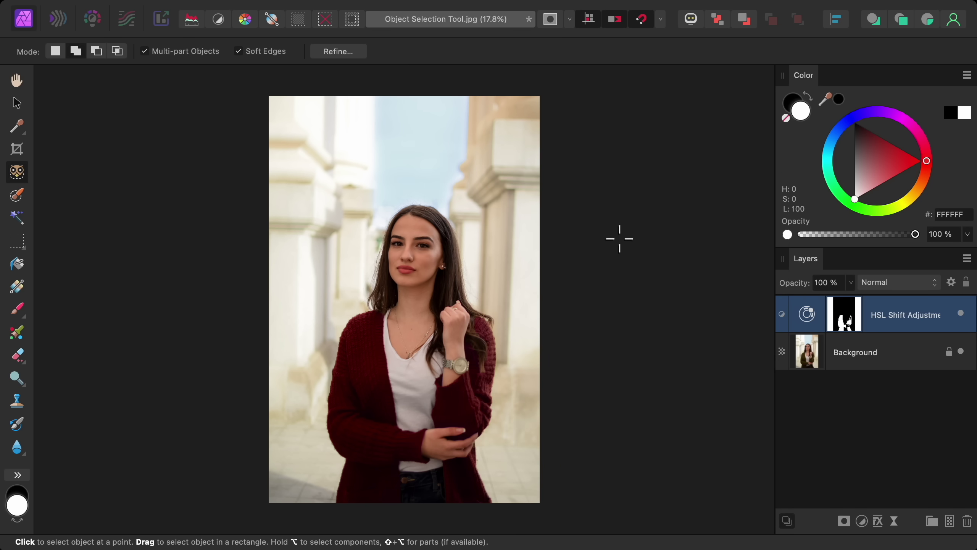
Toggle the HSL adjustment's visibility to compare the red cardigan with the original green
{"action": "left_click", "coordinate": [961, 314]}
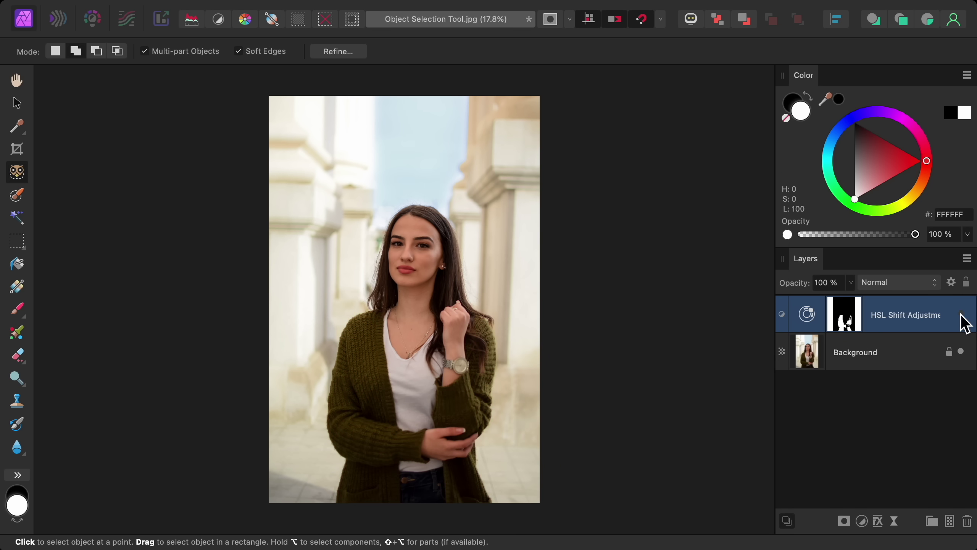
{"action": "left_click", "coordinate": [961, 314]}
{"action": "left_click", "coordinate": [961, 314]}
{"action": "left_click", "coordinate": [961, 314]}
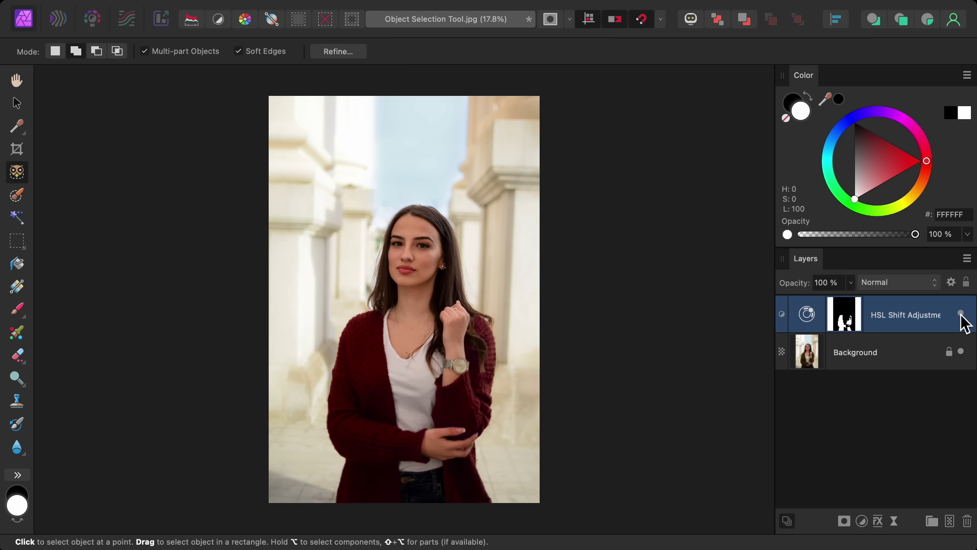
Open the Select menu in Affinity Photo, then dismiss it to return to the photo
{"action": "mouse_move", "coordinate": [636, 3]}
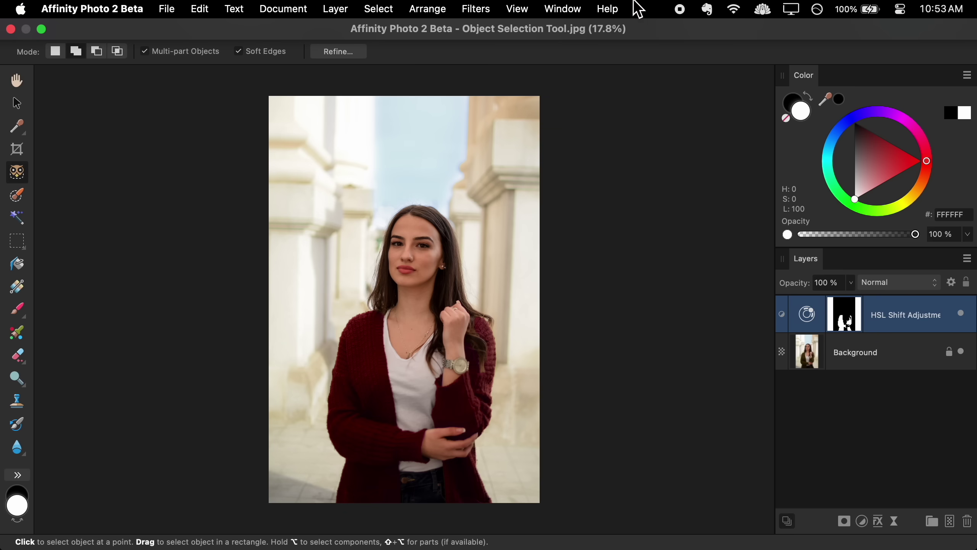
{"action": "left_click", "coordinate": [379, 9]}
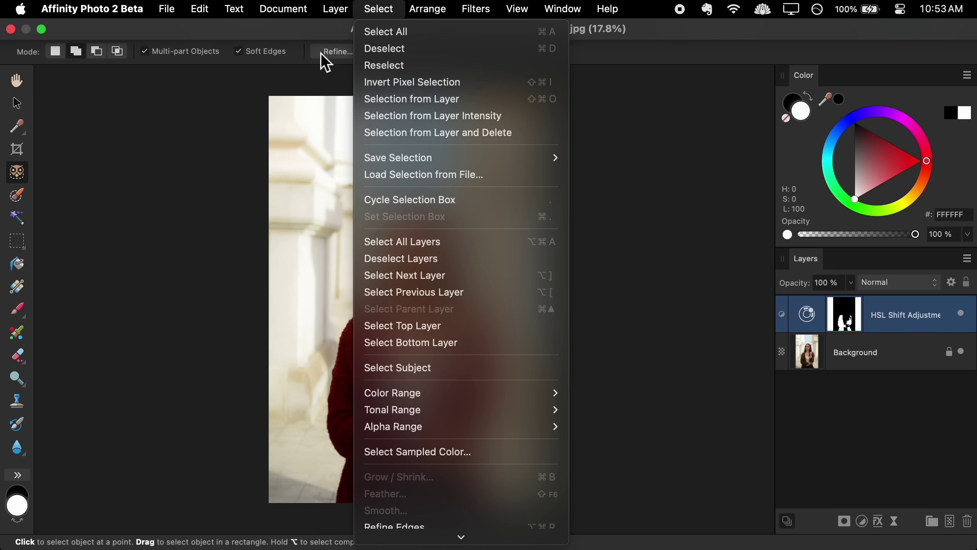
{"action": "left_click", "coordinate": [226, 118]}
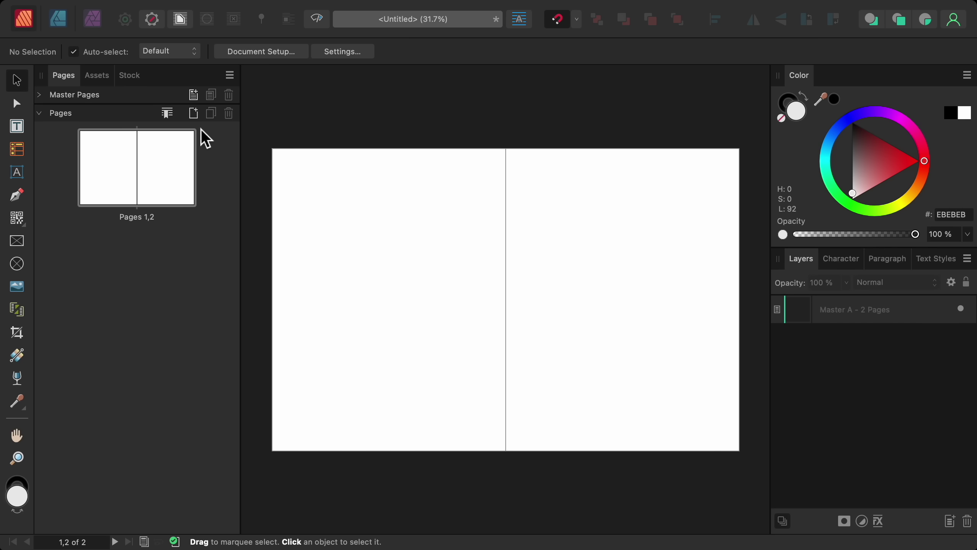
Add one page that extends the current spread, using the Extend Spread wrapping option
{"action": "left_click", "coordinate": [193, 116]}
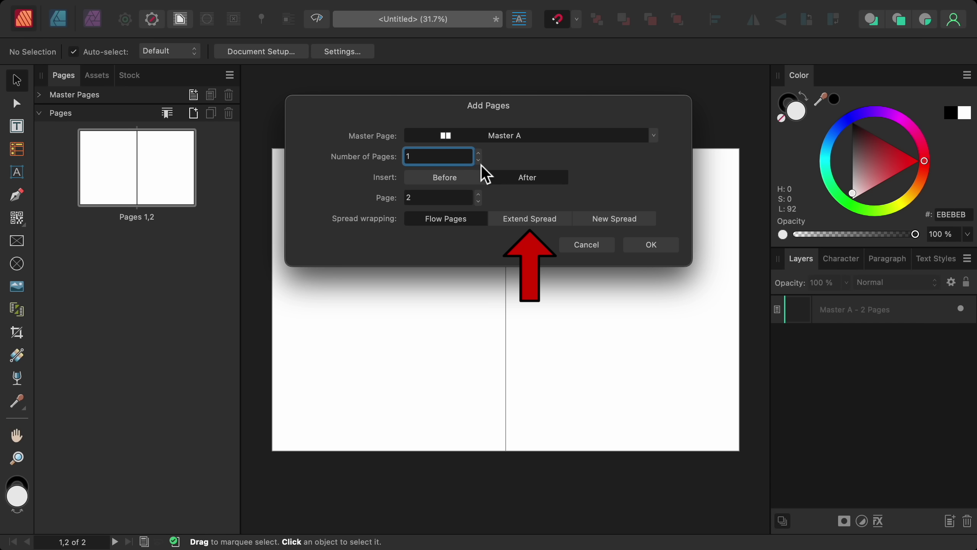
{"action": "left_click", "coordinate": [497, 224]}
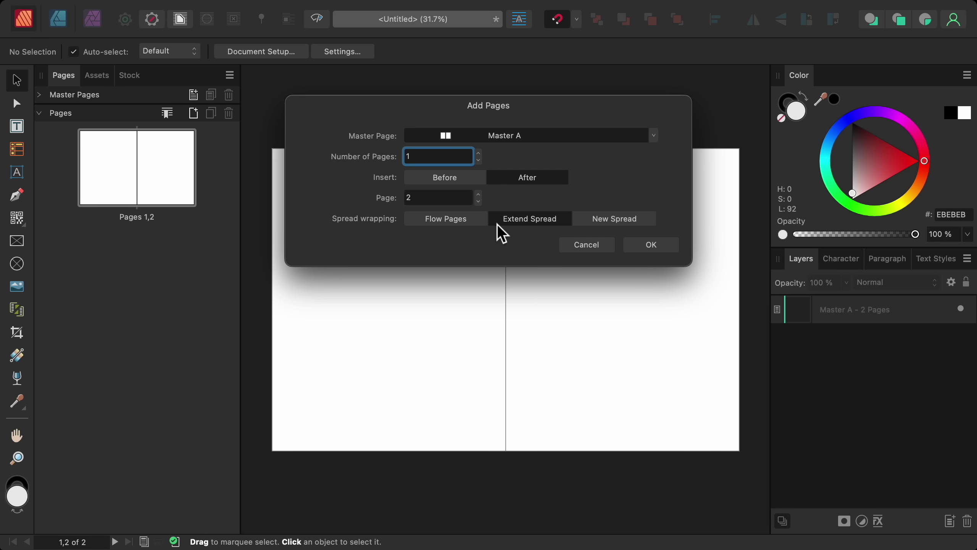
{"action": "left_click", "coordinate": [637, 246]}
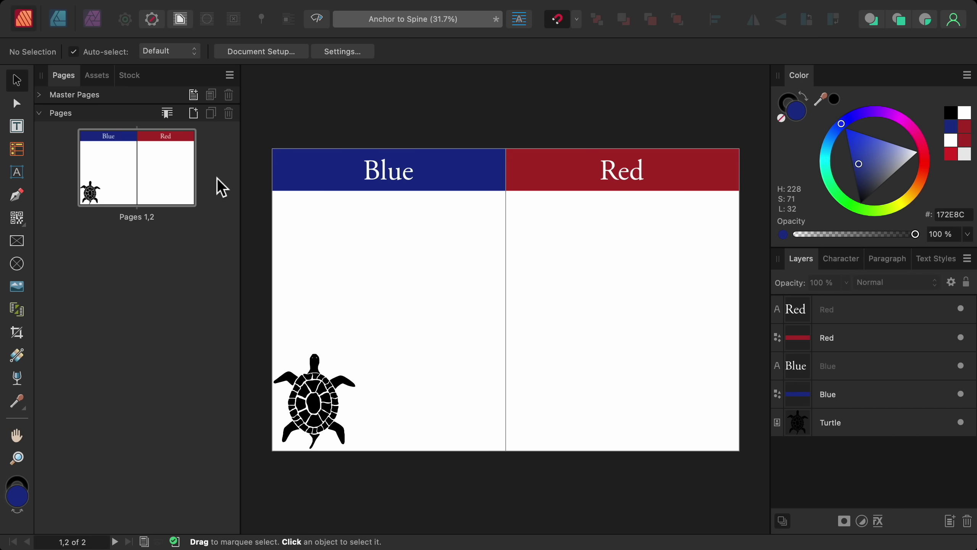
Add a page with Insert set to Before and the target page set to 1
{"action": "left_click", "coordinate": [195, 115]}
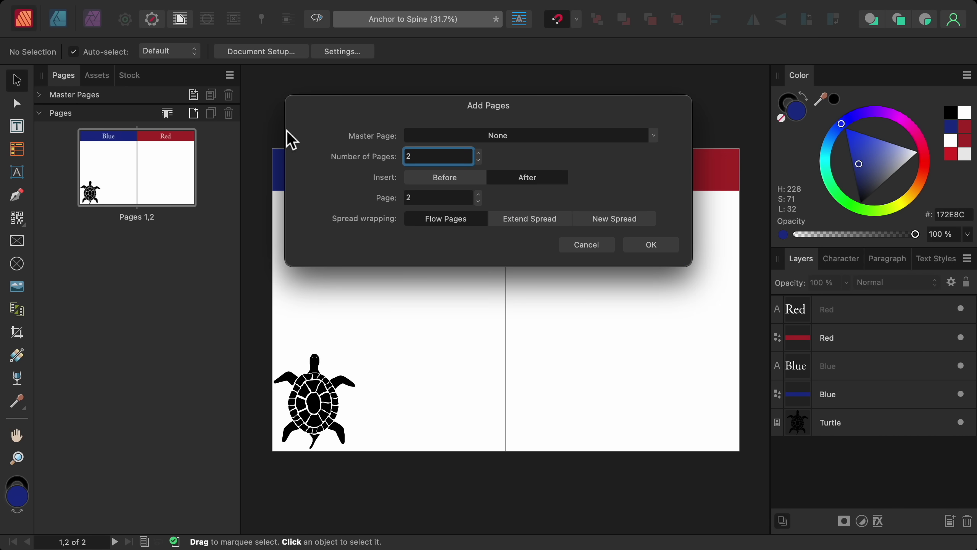
{"action": "left_click", "coordinate": [468, 183]}
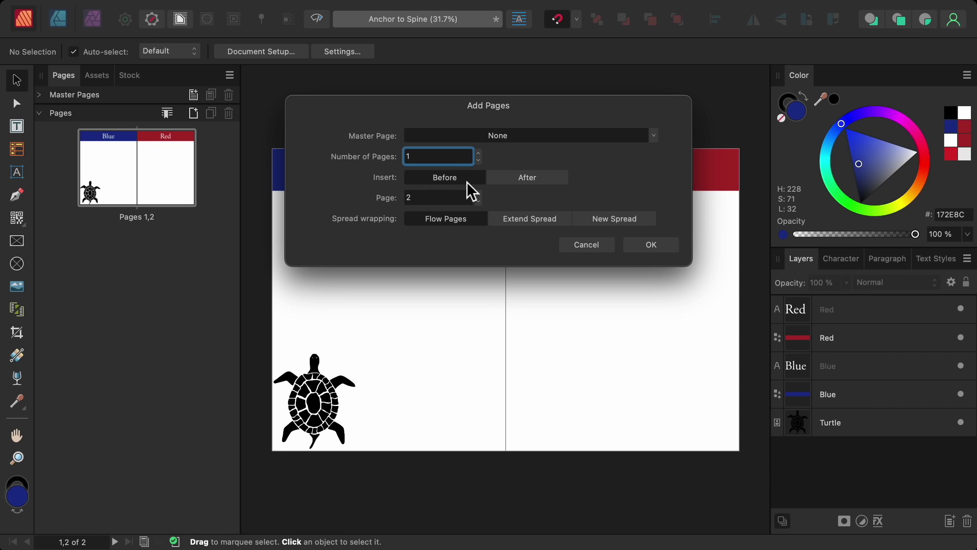
{"action": "left_click", "coordinate": [481, 206]}
{"action": "left_click", "coordinate": [635, 247]}
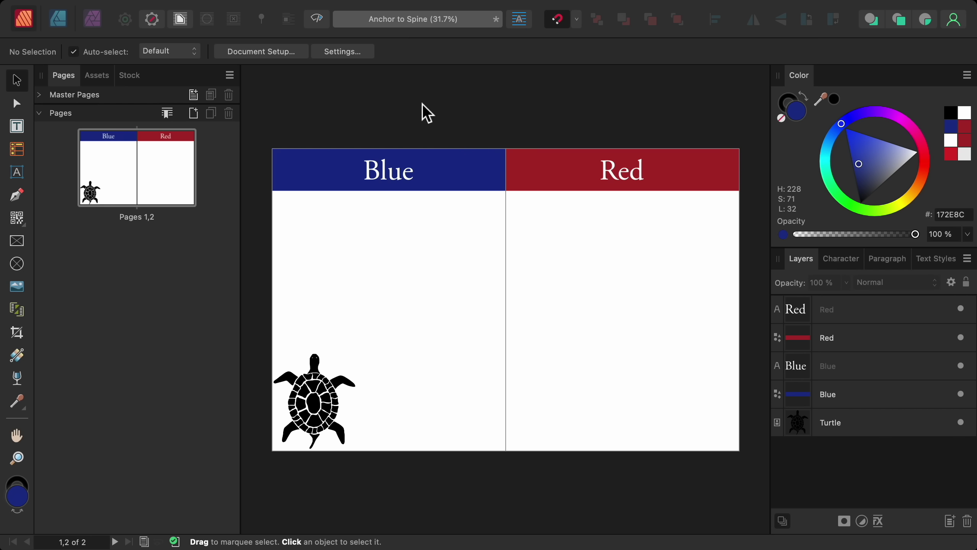
Toggle Anchor Toward Spine in the Pages panel's Page Move Options
{"action": "left_click", "coordinate": [232, 77]}
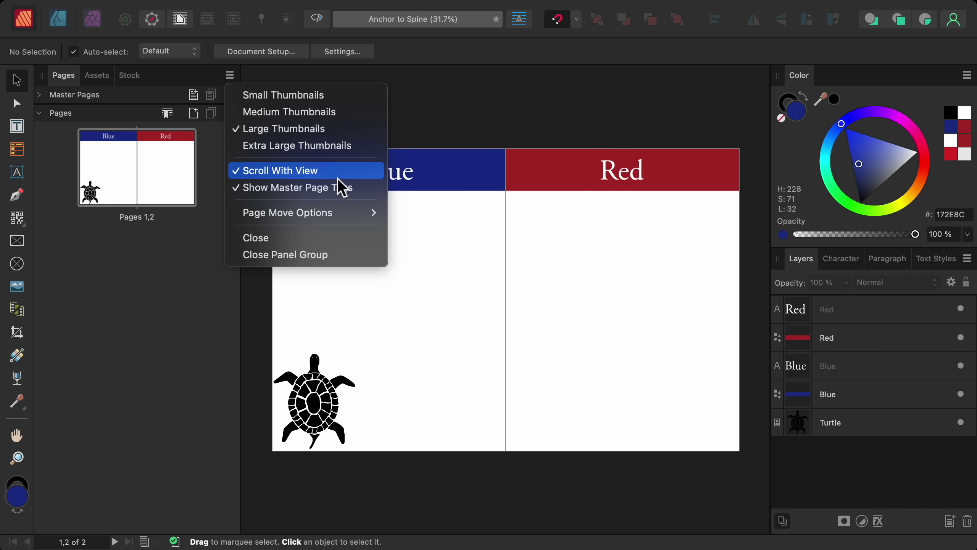
{"action": "mouse_move", "coordinate": [357, 219]}
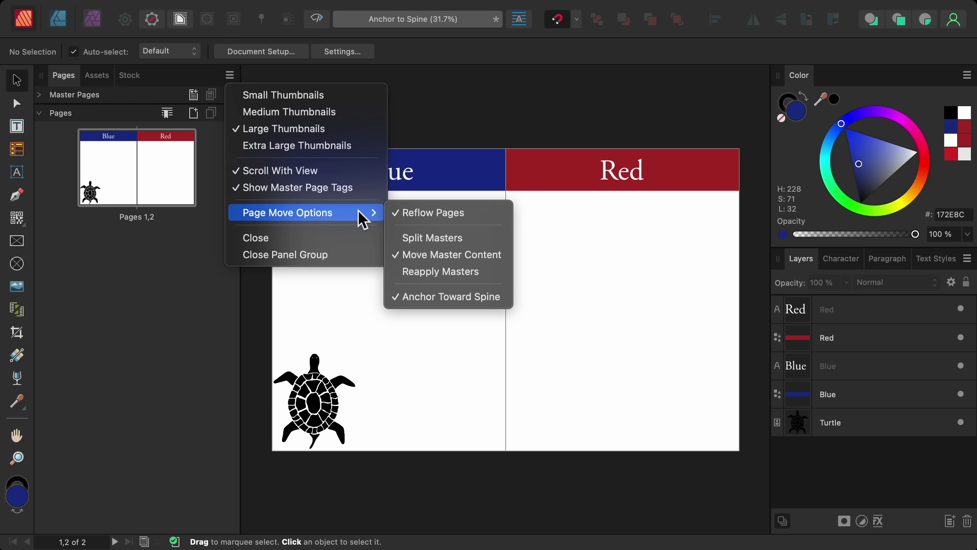
{"action": "left_click", "coordinate": [499, 298]}
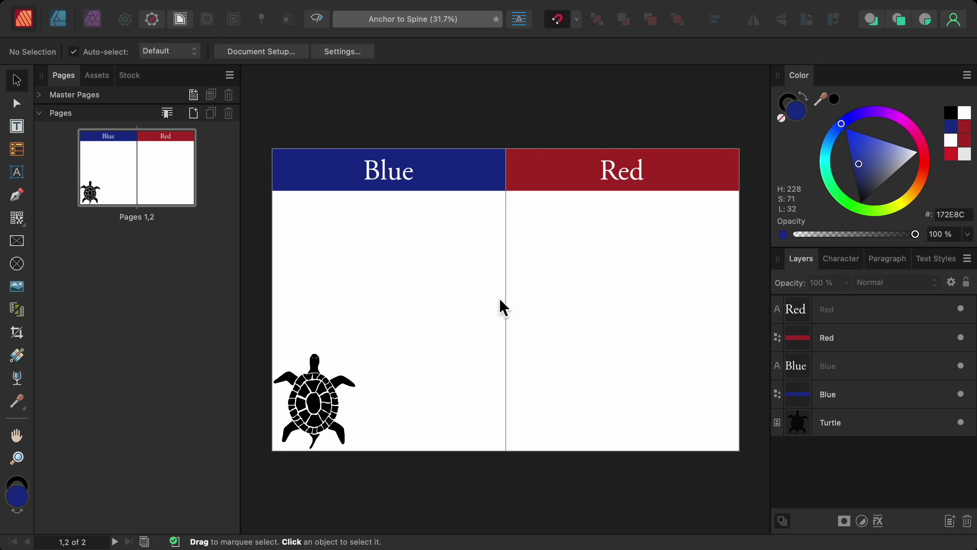
Insert a new page before page 1 of the Anchor to Spine document
{"action": "left_click", "coordinate": [195, 120]}
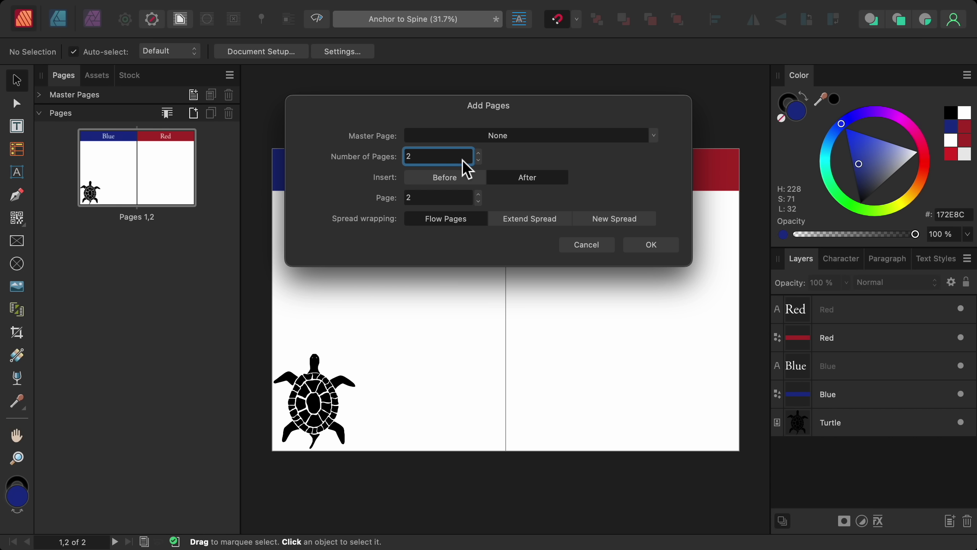
{"action": "left_click", "coordinate": [475, 177]}
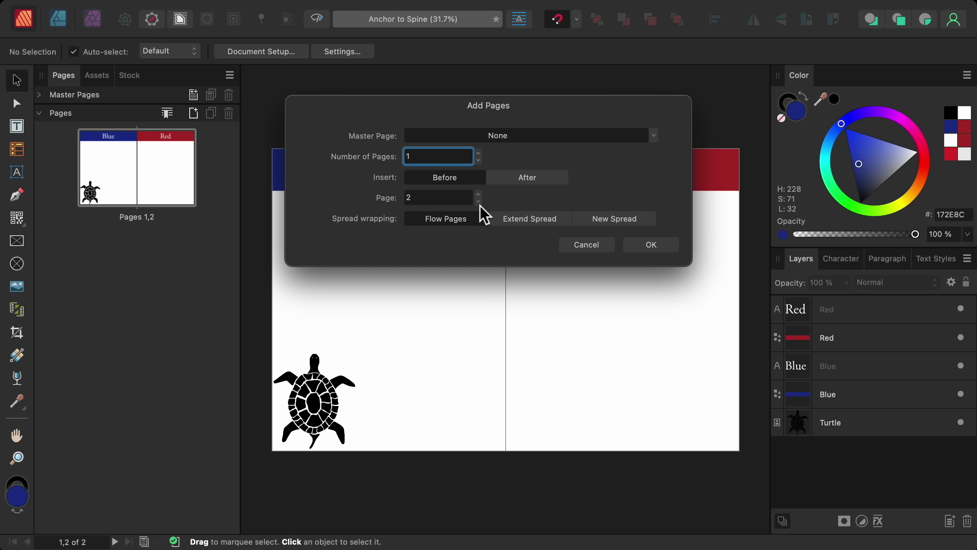
{"action": "left_click", "coordinate": [637, 245]}
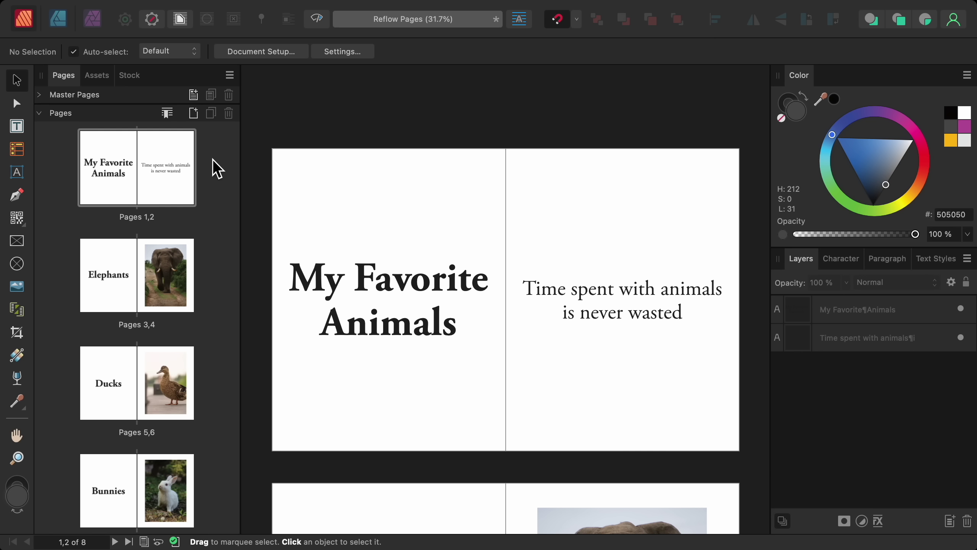
{"action": "left_click", "coordinate": [194, 113]}
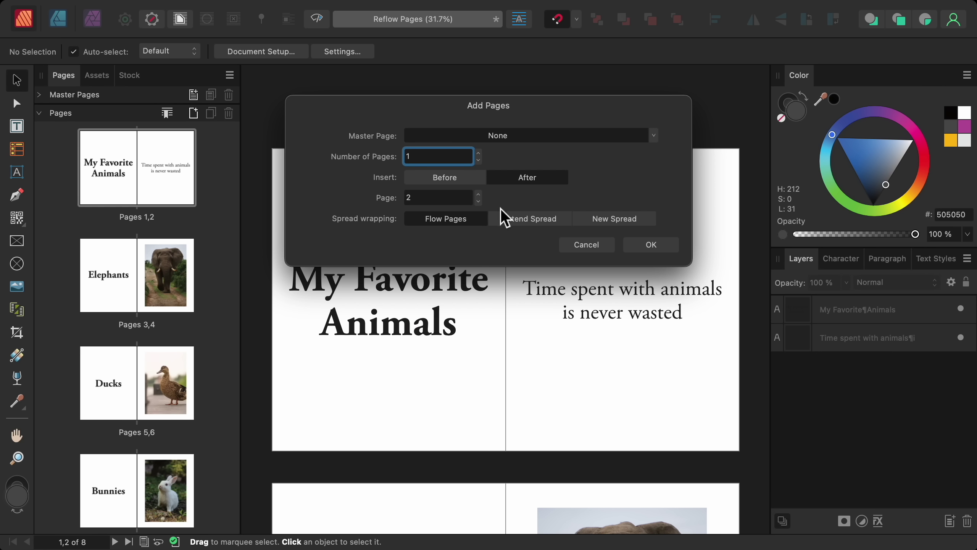
{"action": "left_click", "coordinate": [634, 245]}
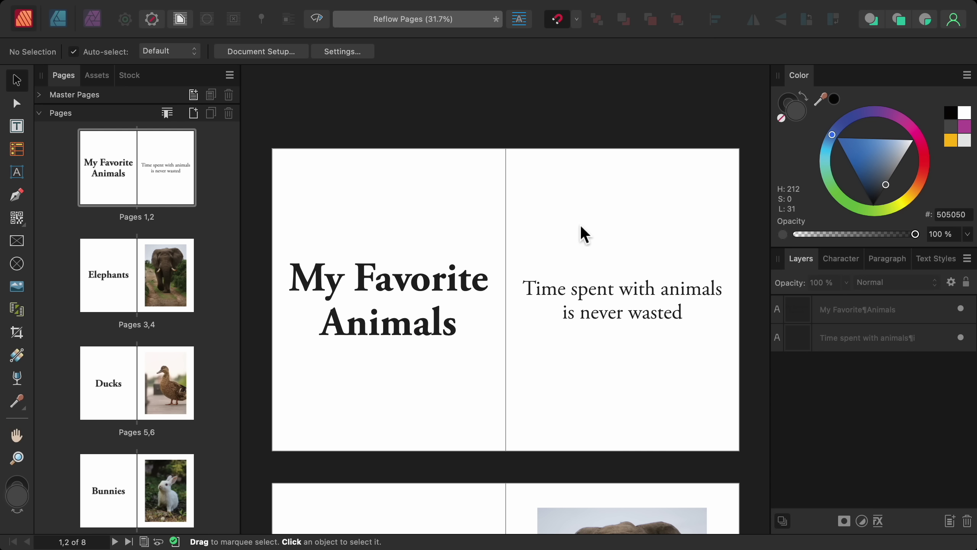
Turn off Reflow Pages in the Pages panel's Page Move Options
{"action": "left_click", "coordinate": [230, 76]}
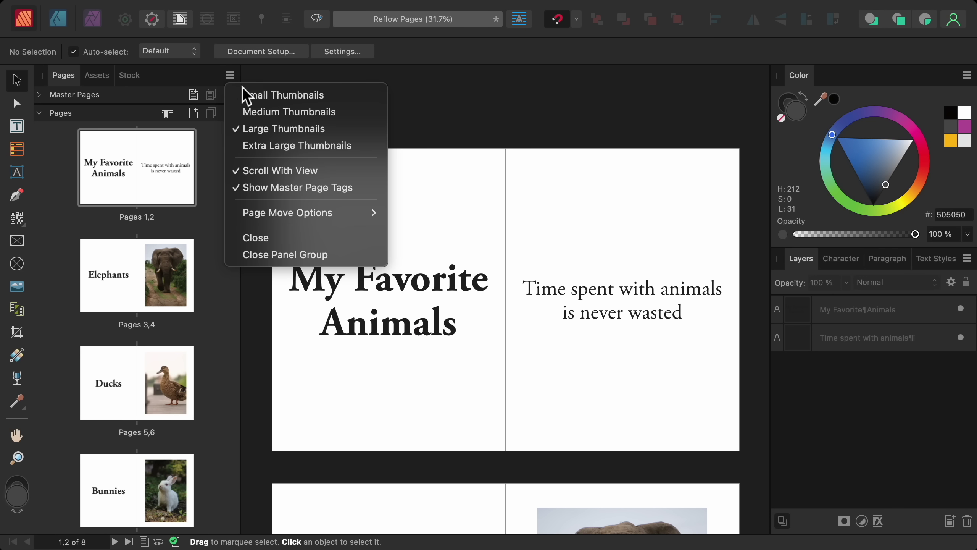
{"action": "mouse_move", "coordinate": [360, 218]}
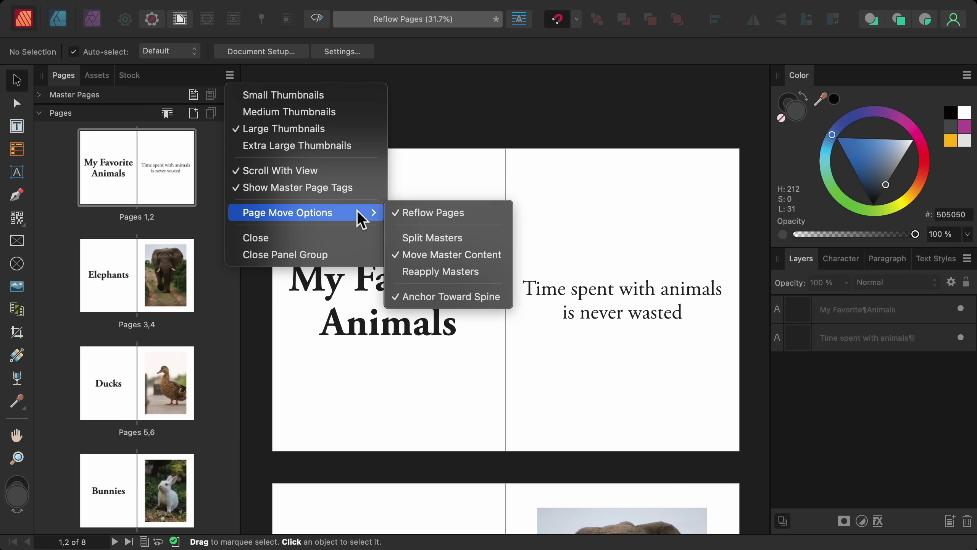
{"action": "left_click", "coordinate": [429, 218]}
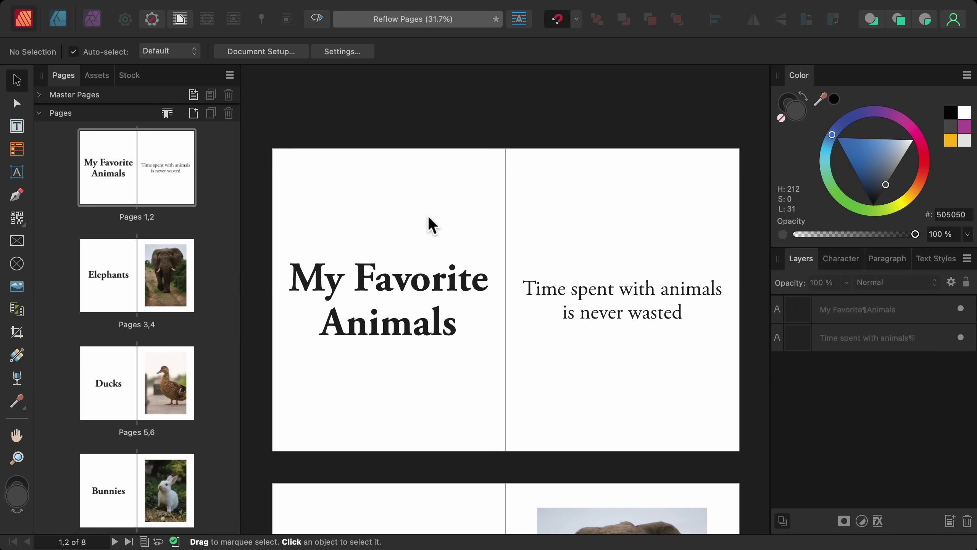
Add a single blank page after page 2
{"action": "left_click", "coordinate": [193, 114]}
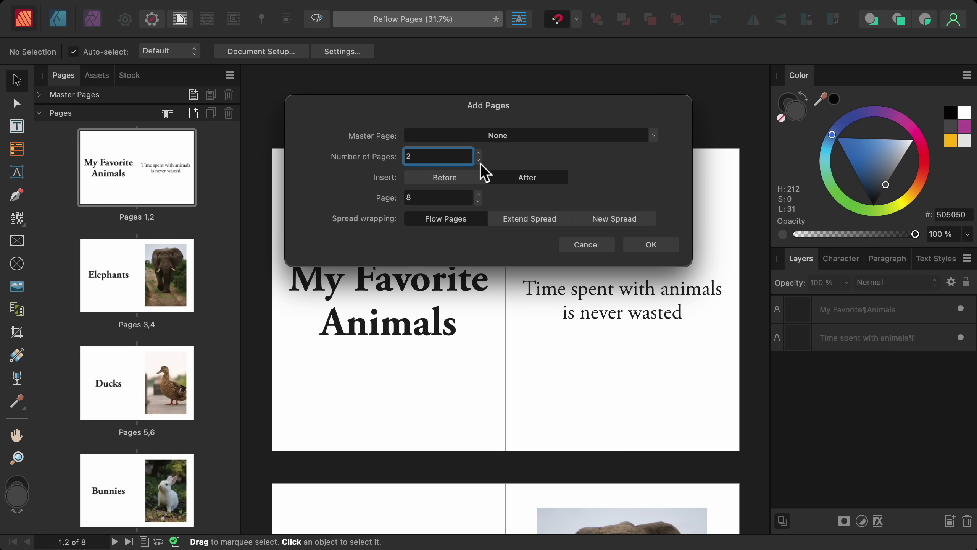
{"action": "left_click", "coordinate": [479, 202]}
{"action": "left_click", "coordinate": [479, 201]}
{"action": "left_click", "coordinate": [479, 201]}
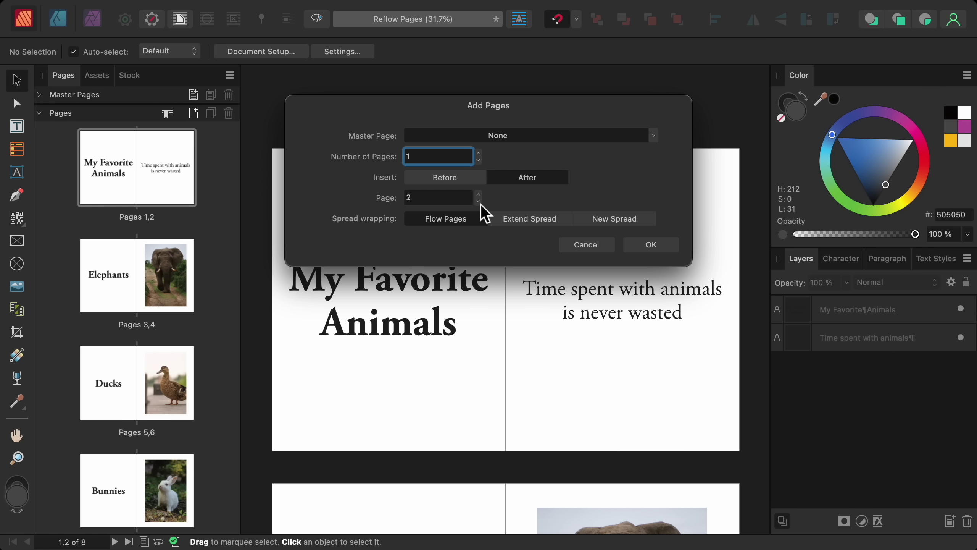
{"action": "left_click", "coordinate": [638, 246]}
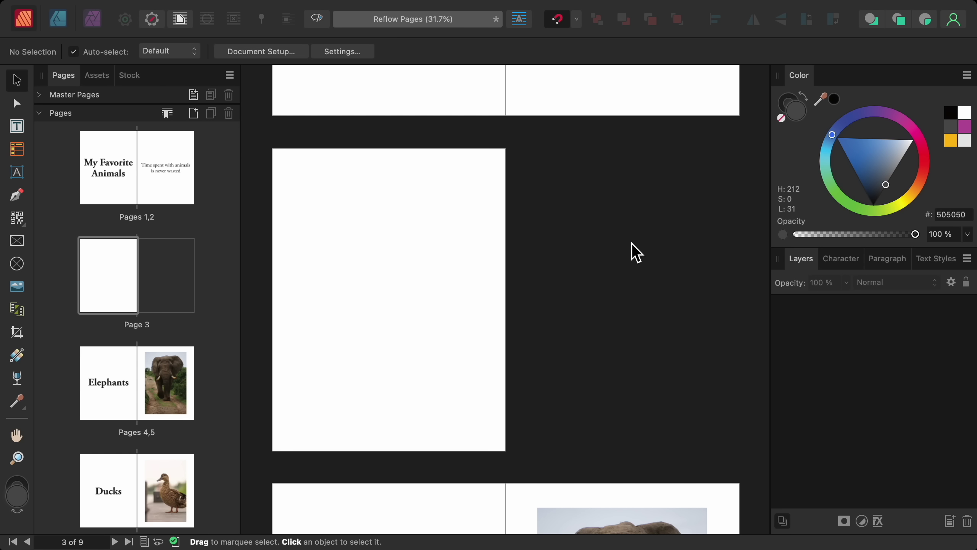
Undo the added blank page 3 and turn Reflow Pages back on in Page Move Options
{"action": "key", "text": "super+z"}
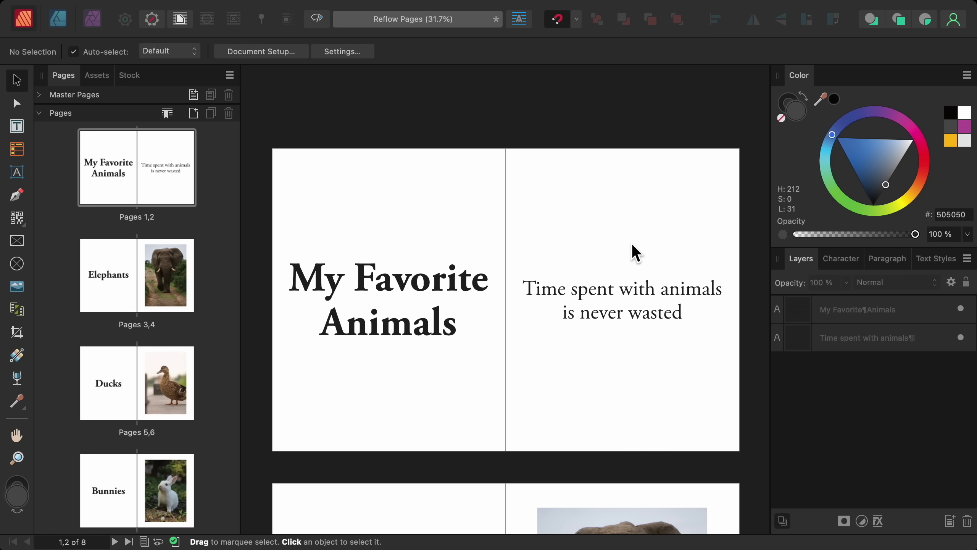
{"action": "left_click", "coordinate": [230, 76]}
{"action": "mouse_move", "coordinate": [354, 214]}
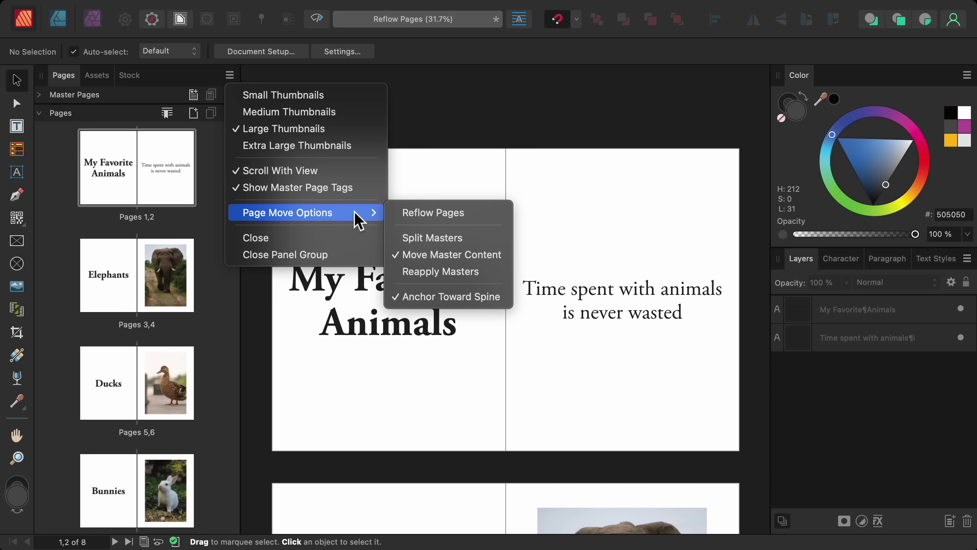
{"action": "left_click", "coordinate": [436, 218]}
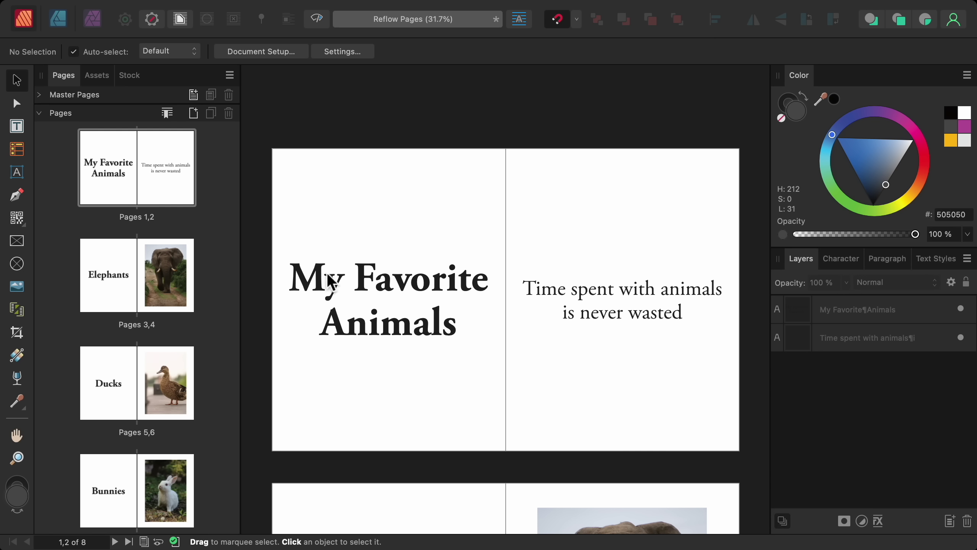
Turn off Reflow Through Spread in the Ducks spread's (pages 5,6) Spread Properties
{"action": "right_click", "coordinate": [151, 377]}
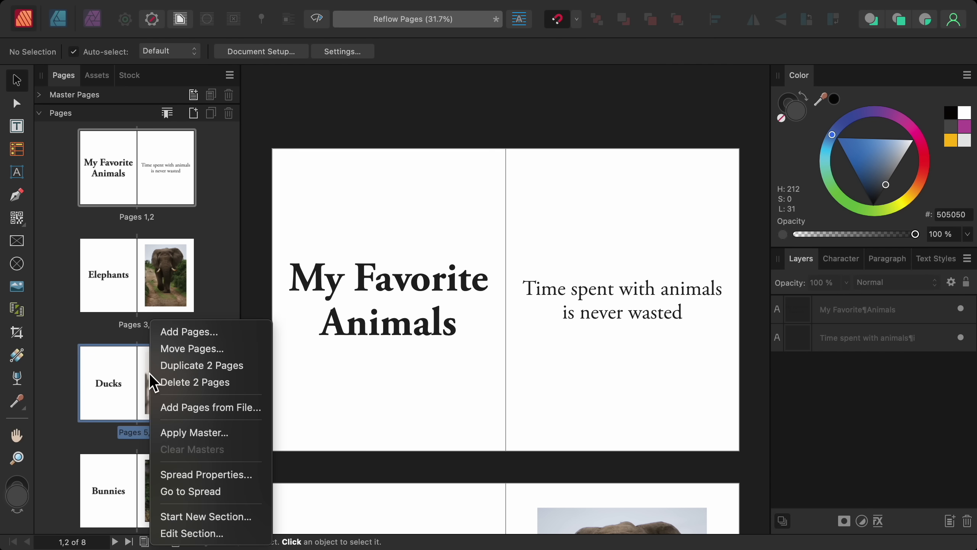
{"action": "left_click", "coordinate": [249, 475]}
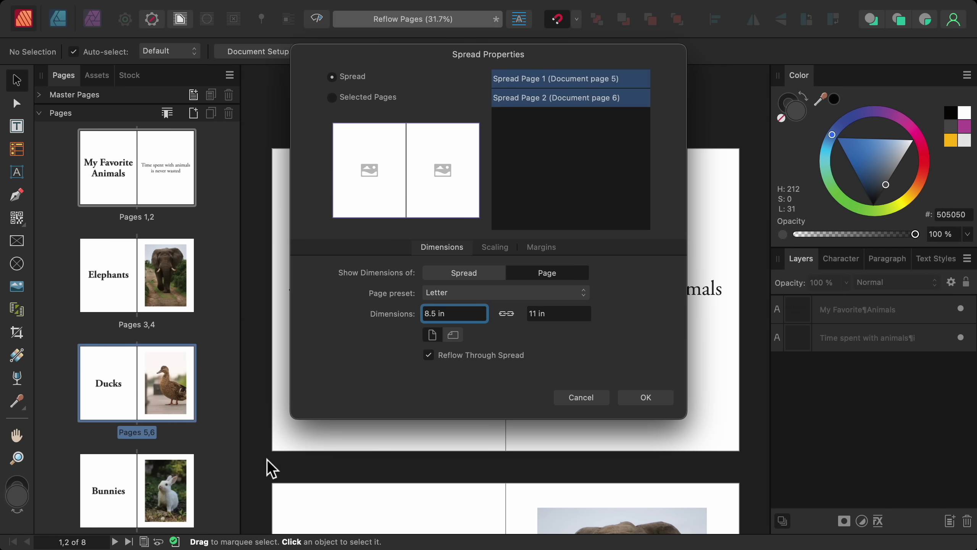
{"action": "left_click", "coordinate": [430, 358]}
{"action": "left_click", "coordinate": [638, 401]}
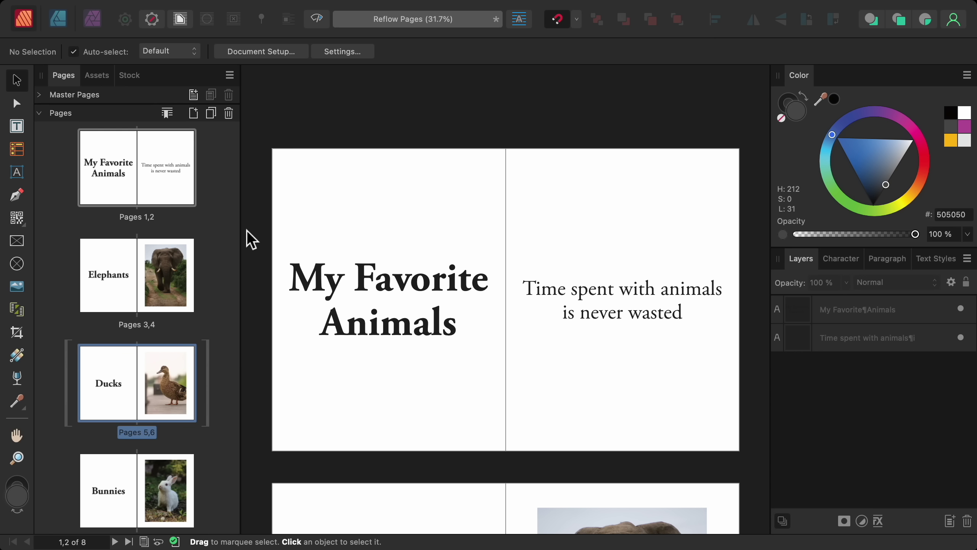
Insert one page at page 5 with flowing pages, then scroll through the reflowed 9-page document
{"action": "left_click", "coordinate": [194, 113]}
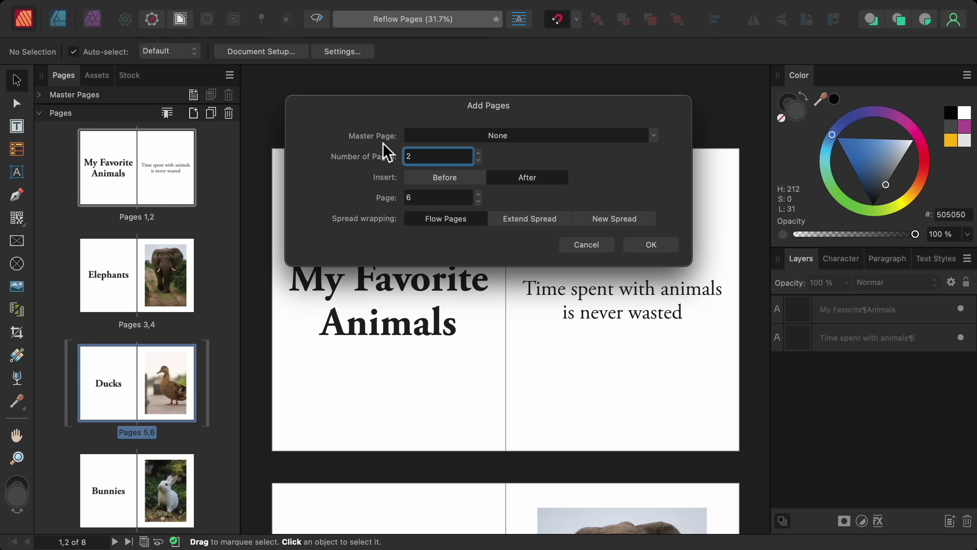
{"action": "left_click", "coordinate": [480, 162]}
{"action": "left_click", "coordinate": [479, 201]}
{"action": "left_click", "coordinate": [636, 247]}
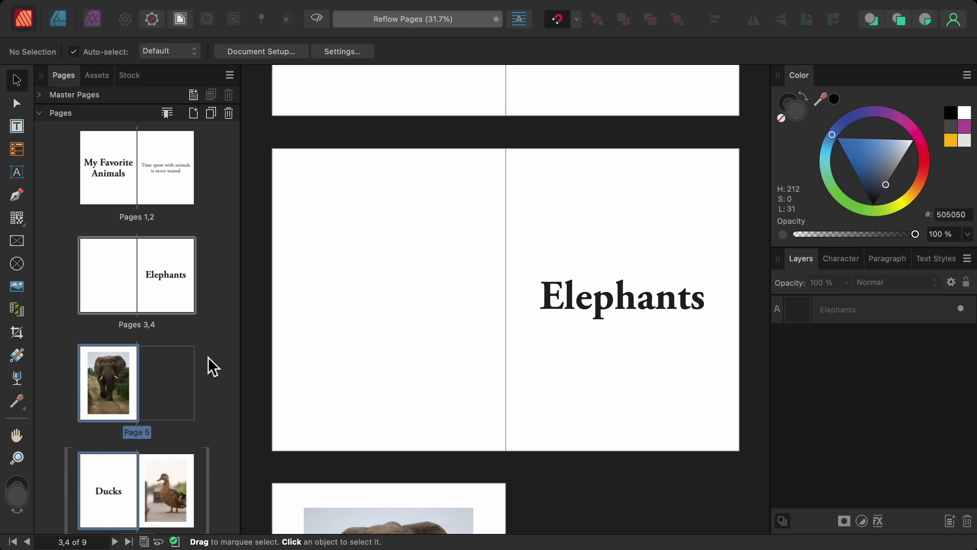
{"action": "scroll", "coordinate": [208, 364], "scroll_direction": "down", "scroll_amount": 5}
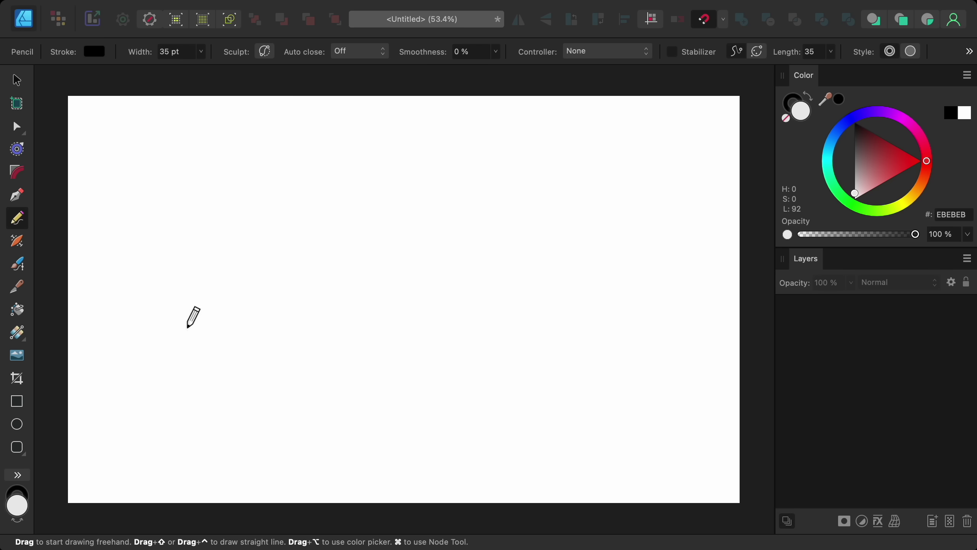
Draw a wavy test stroke with the Pencil and raise its Smoothness to 50%
{"action": "mouse_move", "coordinate": [188, 329]}
{"action": "left_mouse_down"}
{"action": "mouse_move", "coordinate": [234, 209]}
{"action": "mouse_move", "coordinate": [273, 214]}
{"action": "mouse_move", "coordinate": [316, 327]}
{"action": "mouse_move", "coordinate": [347, 320]}
{"action": "mouse_move", "coordinate": [369, 257]}
{"action": "mouse_move", "coordinate": [422, 202]}
{"action": "mouse_move", "coordinate": [477, 315]}
{"action": "mouse_move", "coordinate": [532, 307]}
{"action": "mouse_move", "coordinate": [574, 198]}
{"action": "left_mouse_up"}
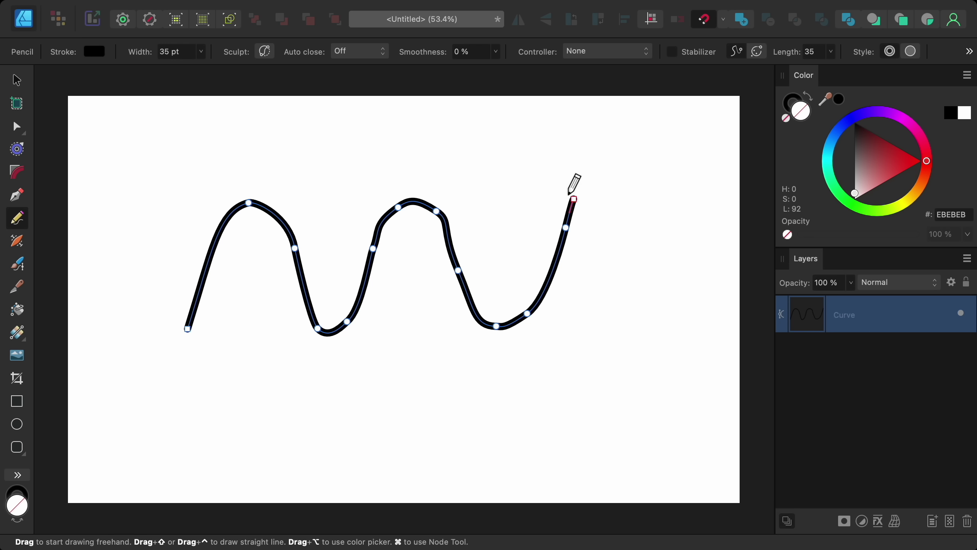
{"action": "left_click_drag", "start_coordinate": [422, 57], "coordinate": [509, 54]}
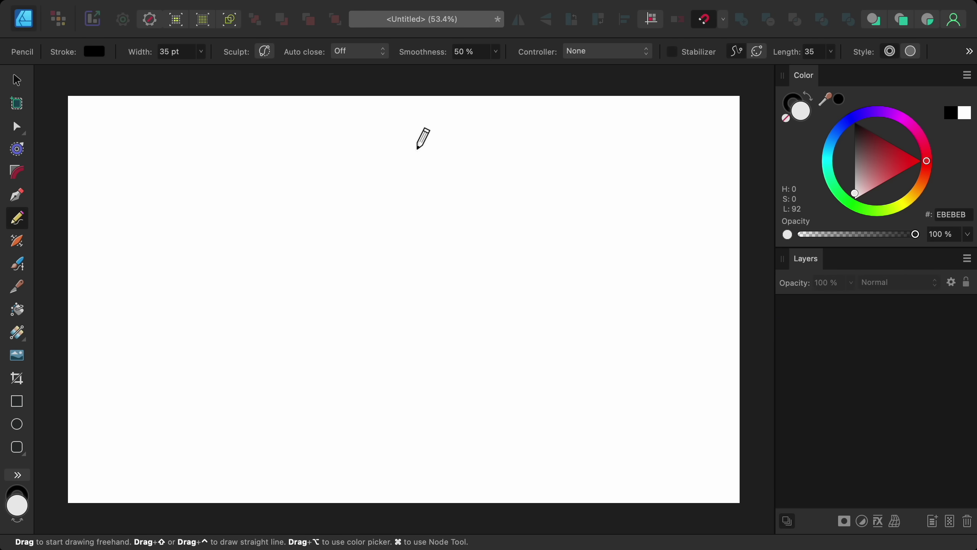
Set pencil Auto close to Near, test it with a self-closing loop, then undo the loop
{"action": "left_click", "coordinate": [376, 61]}
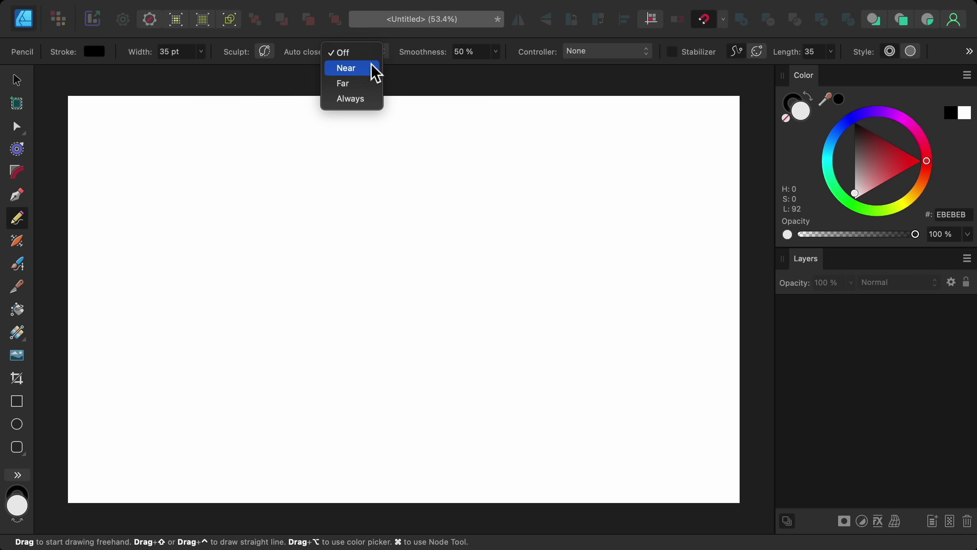
{"action": "left_click", "coordinate": [375, 69]}
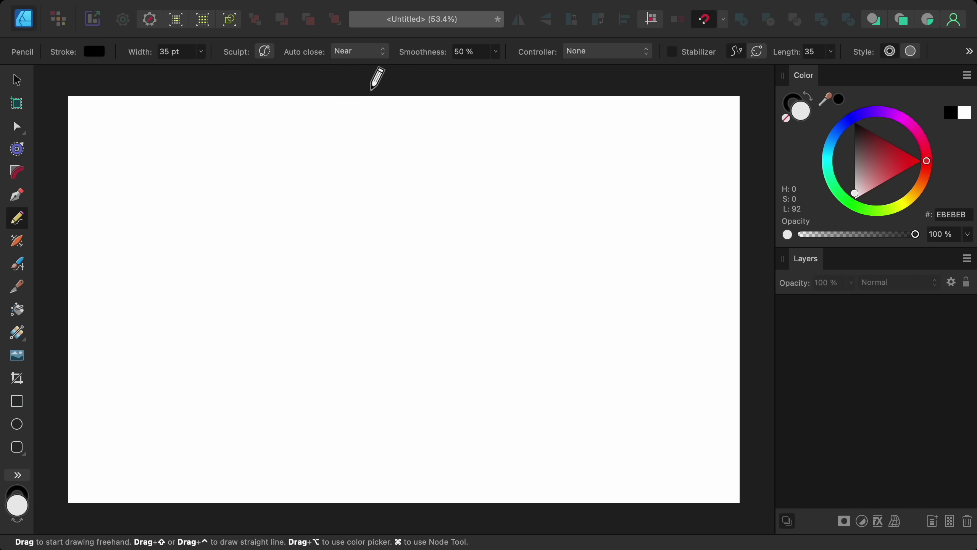
{"action": "mouse_move", "coordinate": [416, 323]}
{"action": "left_mouse_down"}
{"action": "mouse_move", "coordinate": [491, 289]}
{"action": "mouse_move", "coordinate": [460, 164]}
{"action": "mouse_move", "coordinate": [317, 183]}
{"action": "mouse_move", "coordinate": [327, 293]}
{"action": "mouse_move", "coordinate": [402, 325]}
{"action": "left_mouse_up"}
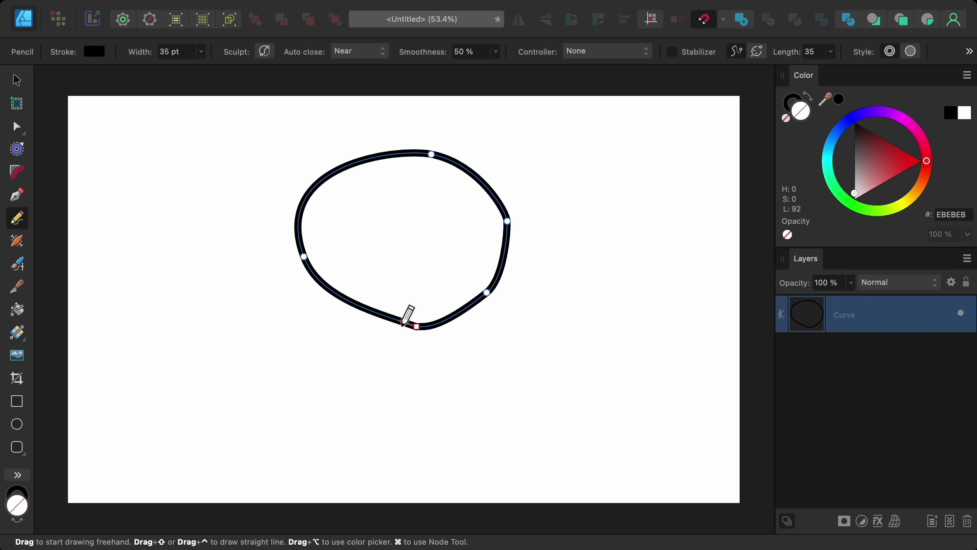
{"action": "key", "text": "super+z"}
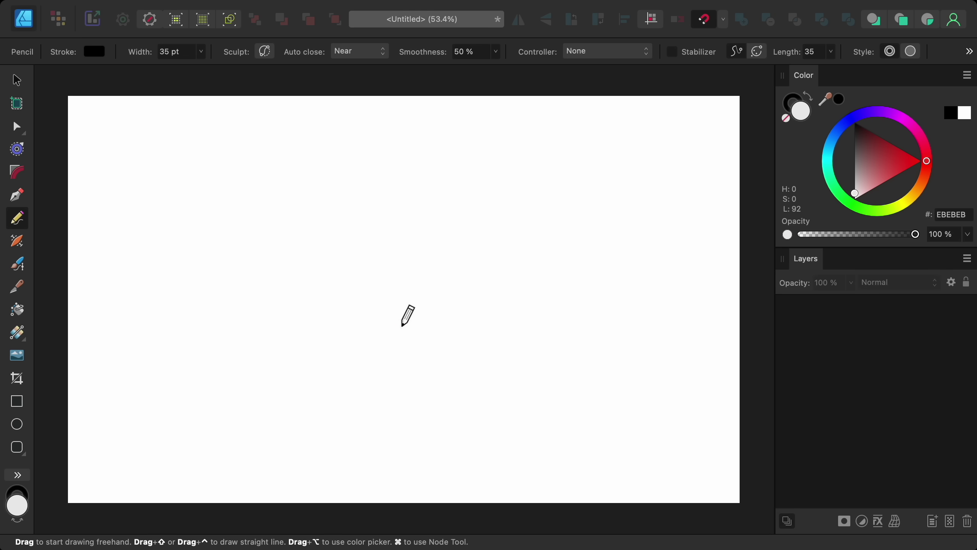
Switch pencil Auto close to Far and draw a new wavy stroke across the page
{"action": "left_click", "coordinate": [370, 56]}
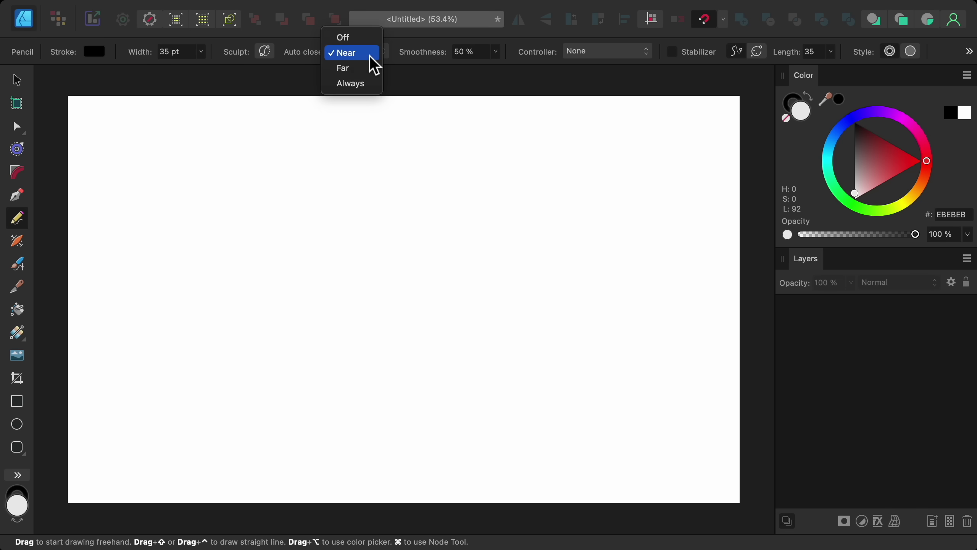
{"action": "left_click", "coordinate": [370, 69]}
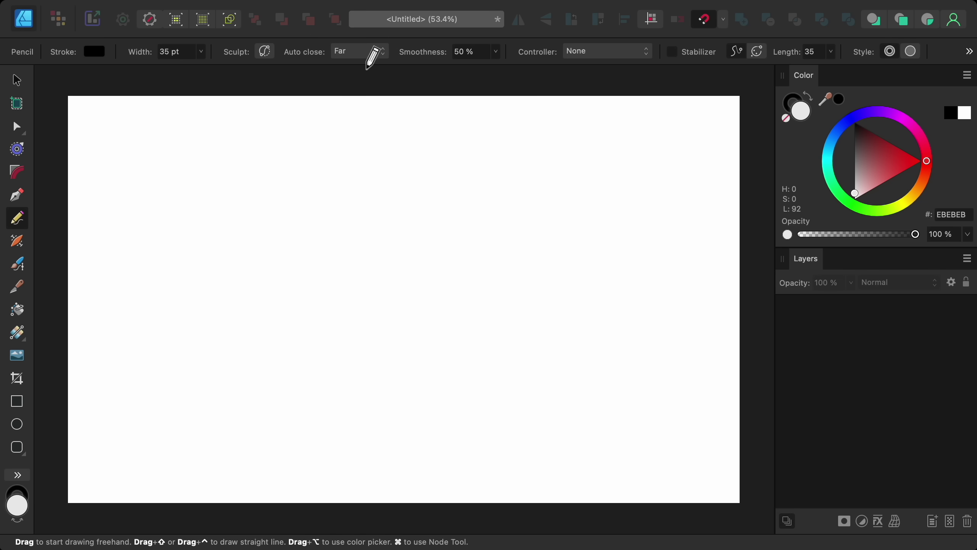
{"action": "mouse_move", "coordinate": [423, 331]}
{"action": "left_mouse_down"}
{"action": "mouse_move", "coordinate": [500, 294]}
{"action": "mouse_move", "coordinate": [521, 222]}
{"action": "mouse_move", "coordinate": [415, 131]}
{"action": "mouse_move", "coordinate": [295, 236]}
{"action": "mouse_move", "coordinate": [333, 311]}
{"action": "mouse_move", "coordinate": [389, 328]}
{"action": "left_mouse_up"}
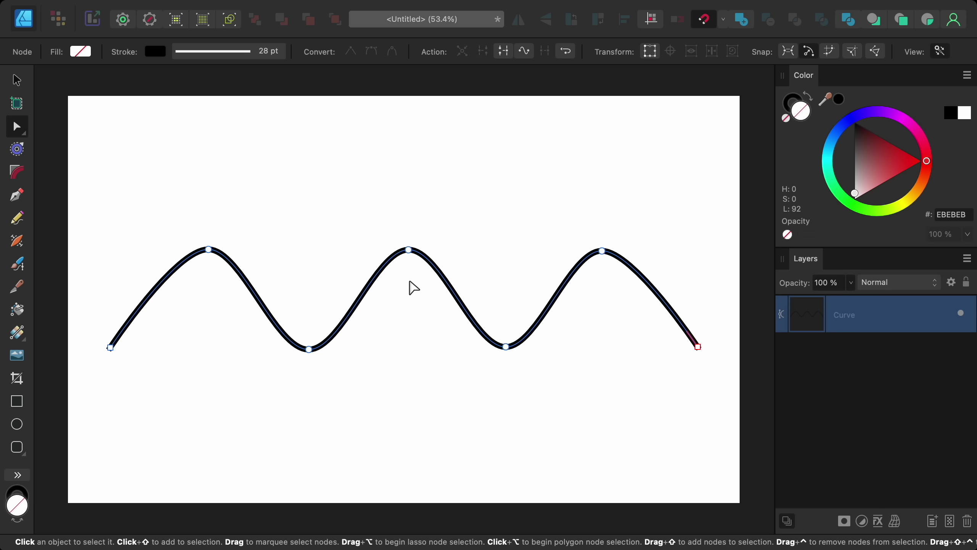
Make the wave's middle peak node a sharp corner, then turn it back into a smooth node
{"action": "left_click", "coordinate": [408, 250], "text": "alt"}
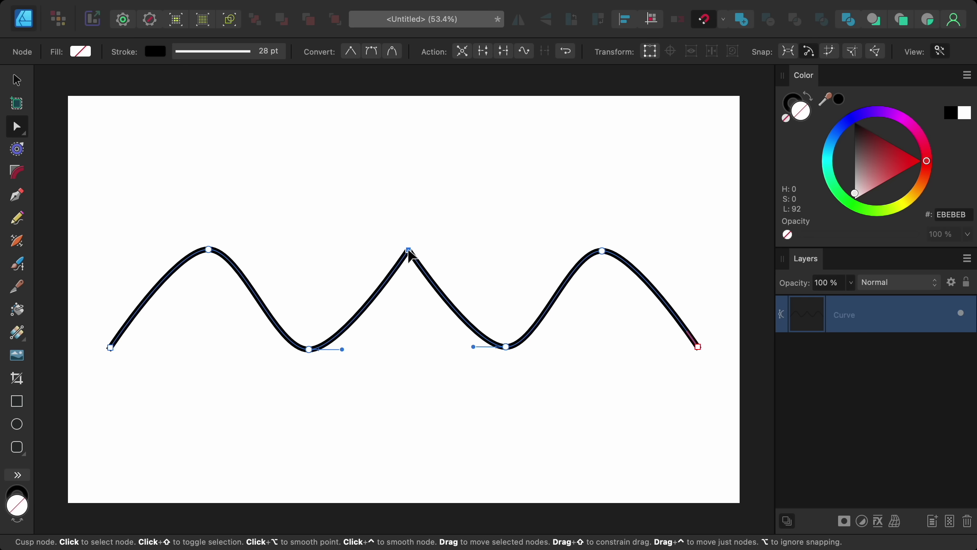
{"action": "left_click", "coordinate": [409, 250], "text": "alt"}
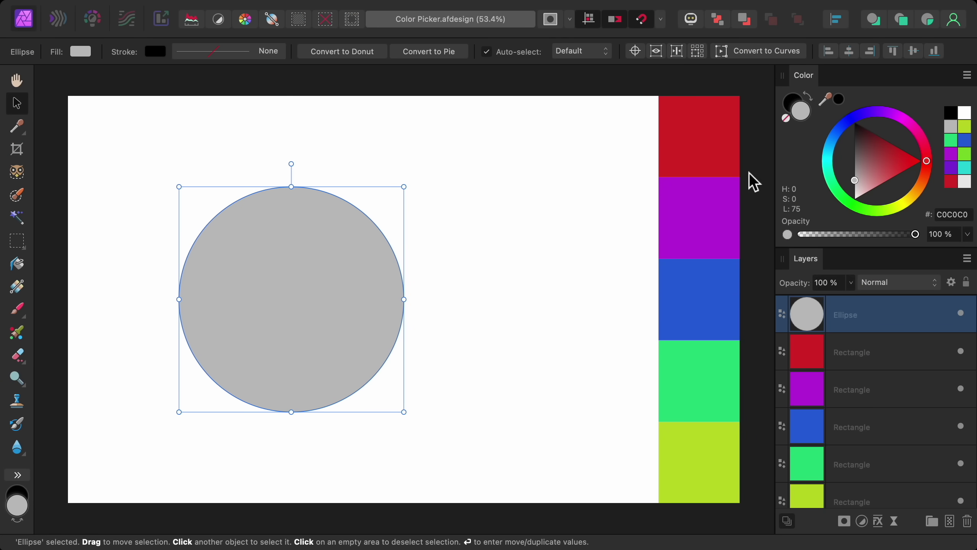
Sample the blue 2765D9 from the blue bar and apply it as the circle's fill
{"action": "left_click_drag", "start_coordinate": [826, 100], "coordinate": [702, 134]}
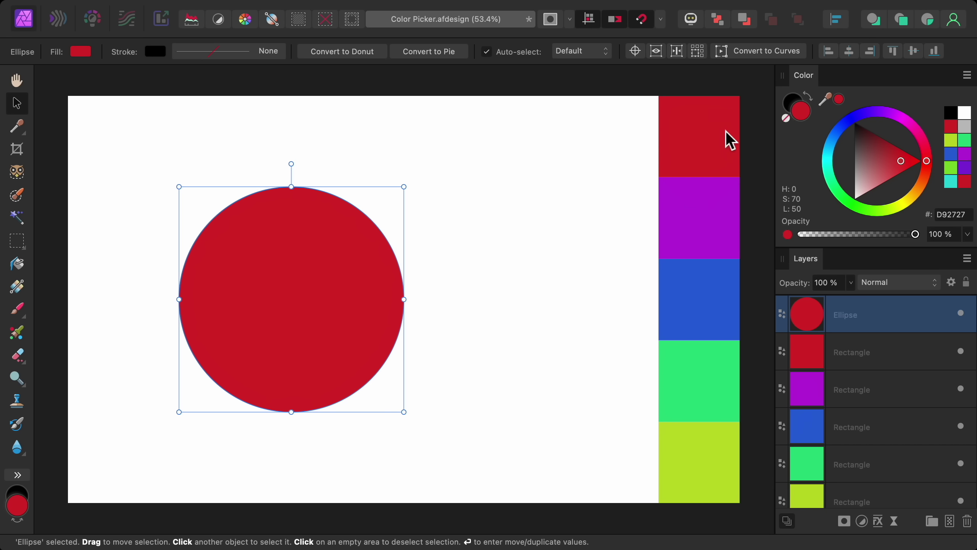
{"action": "left_click_drag", "start_coordinate": [828, 108], "coordinate": [704, 300]}
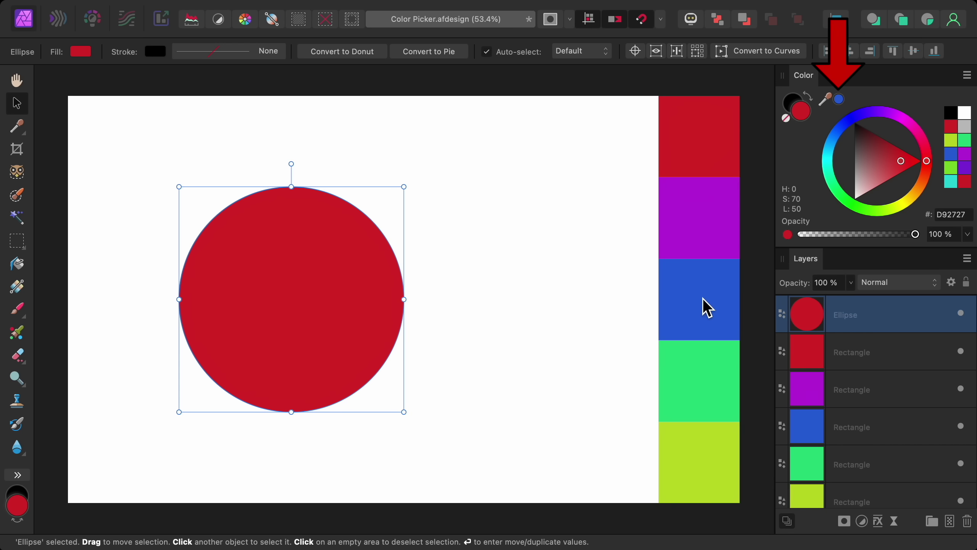
{"action": "left_click", "coordinate": [839, 99]}
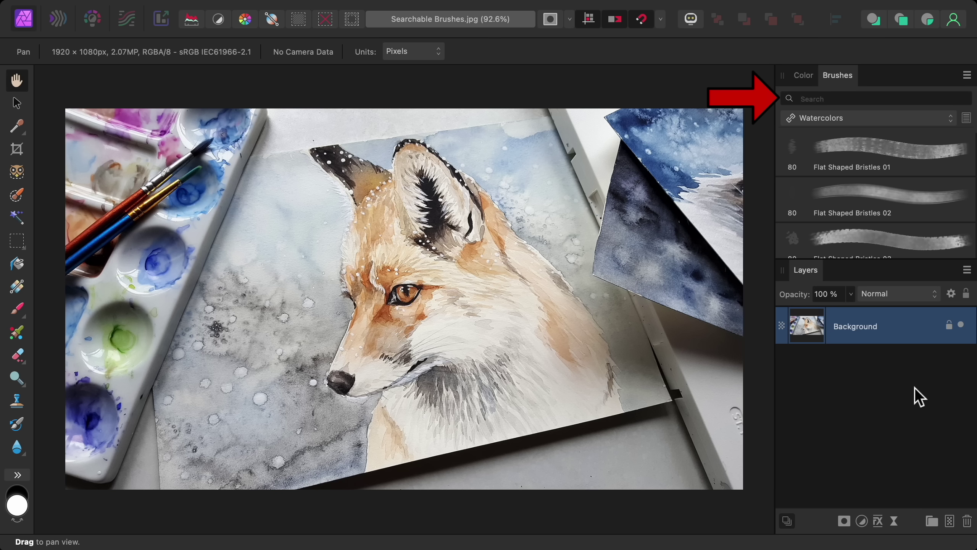
Search the Brushes panel for 'salty' so only the Salty Wash brush is listed
{"action": "type", "text": "salty"}
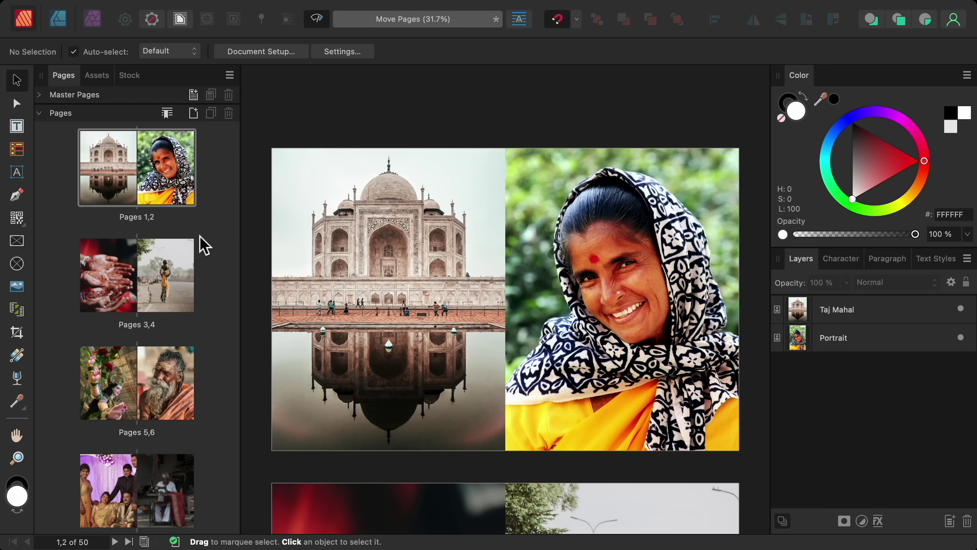
Move the walking-woman page ahead of the Taj Mahal page, then open Move Pages for pages 1,2
{"action": "left_click", "coordinate": [168, 270]}
{"action": "left_click_drag", "start_coordinate": [168, 271], "coordinate": [74, 170]}
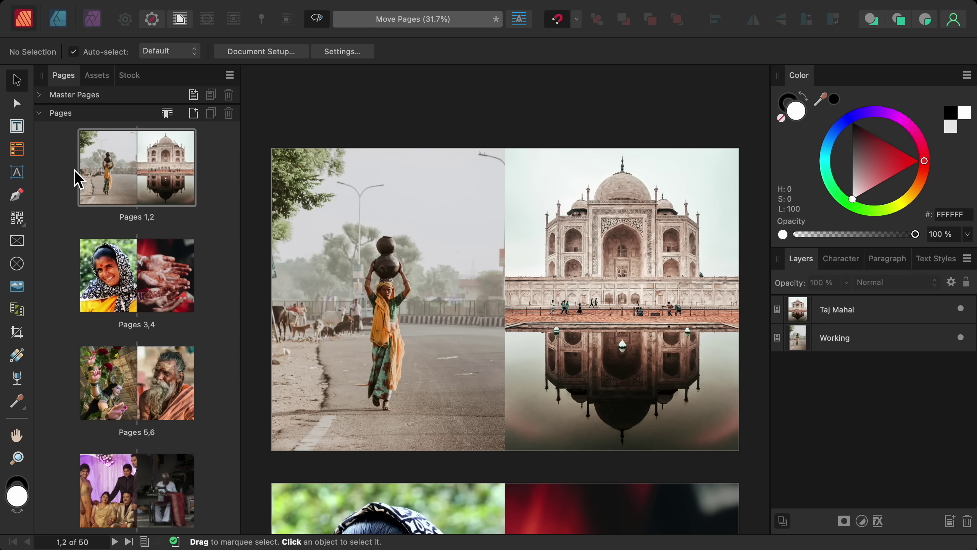
{"action": "right_click", "coordinate": [102, 186]}
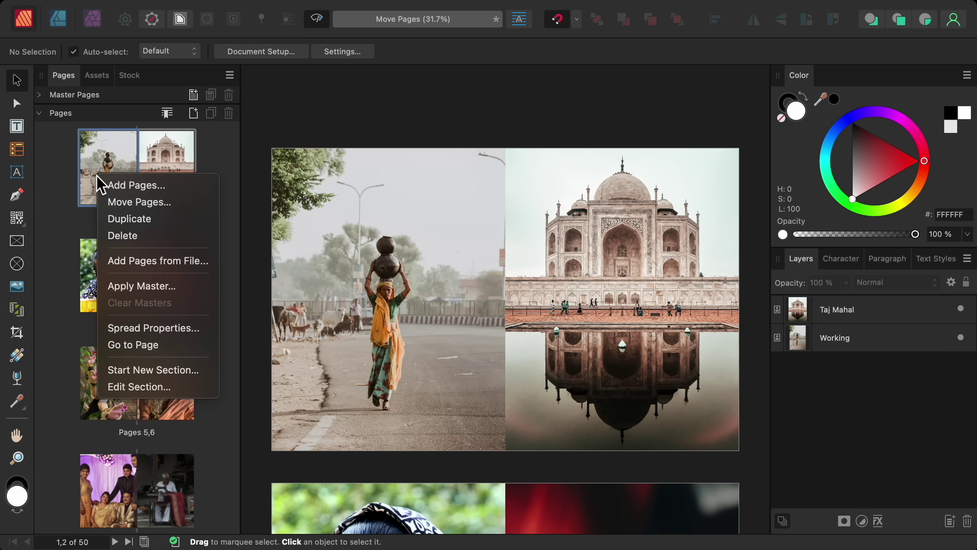
{"action": "left_click", "coordinate": [181, 205]}
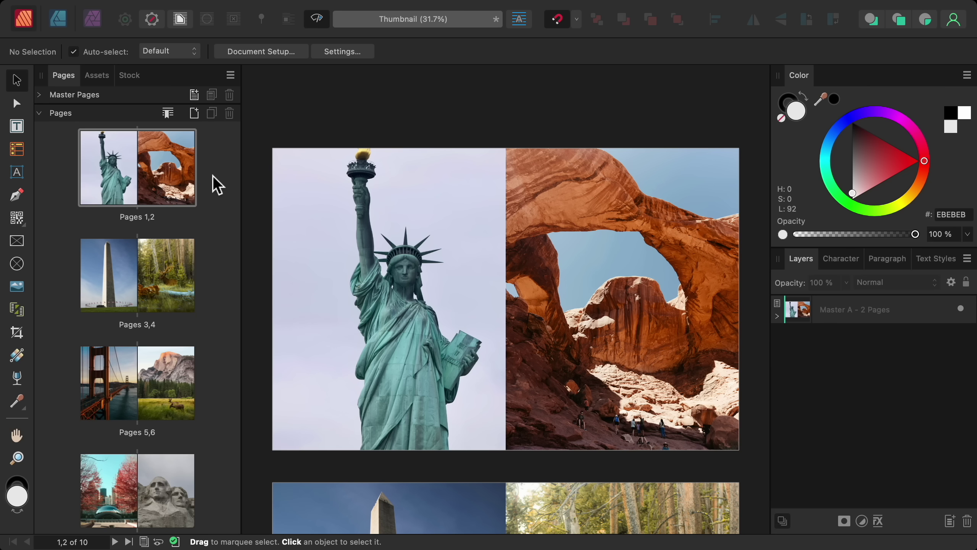
Switch the Pages panel to Extra Large Thumbnails and widen the panel to the right
{"action": "left_click", "coordinate": [231, 75]}
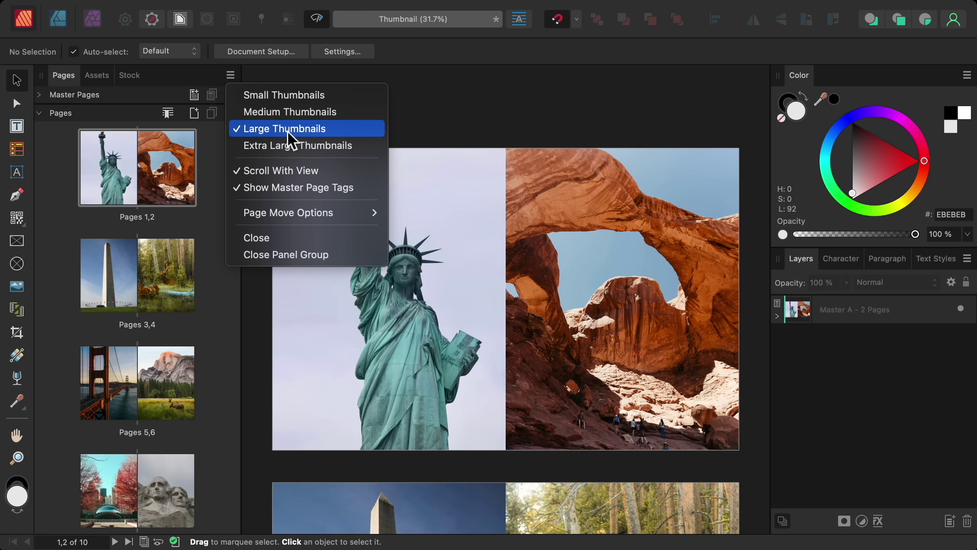
{"action": "left_click", "coordinate": [357, 148]}
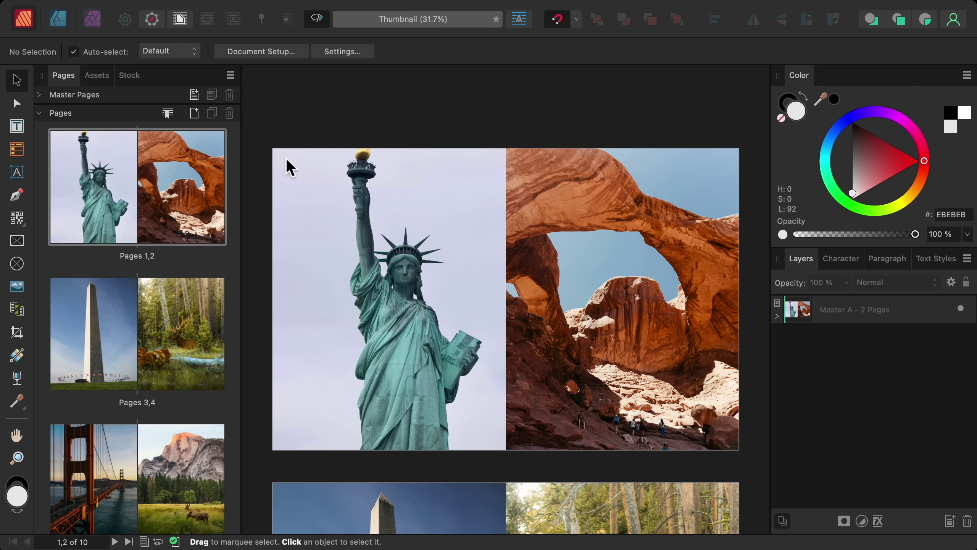
{"action": "left_click_drag", "start_coordinate": [247, 171], "coordinate": [576, 164]}
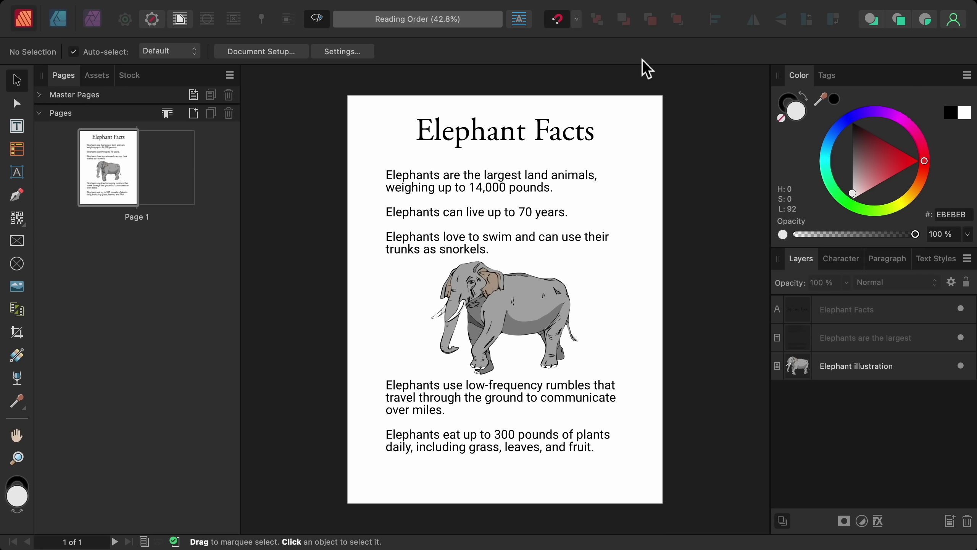
Show the Reading Order panel from the Window menu, listing Elephant Facts and Elephants are the largest
{"action": "mouse_move", "coordinate": [572, 3]}
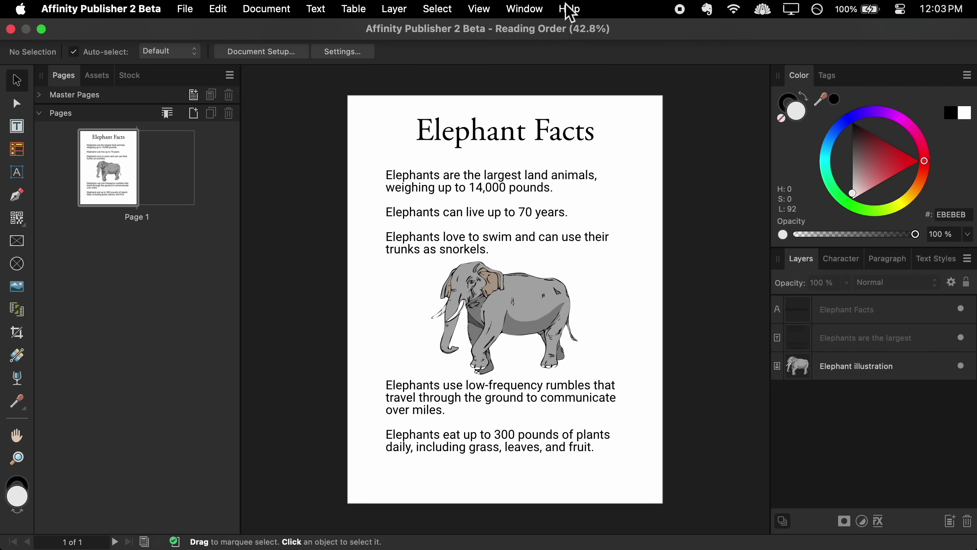
{"action": "left_click", "coordinate": [545, 11]}
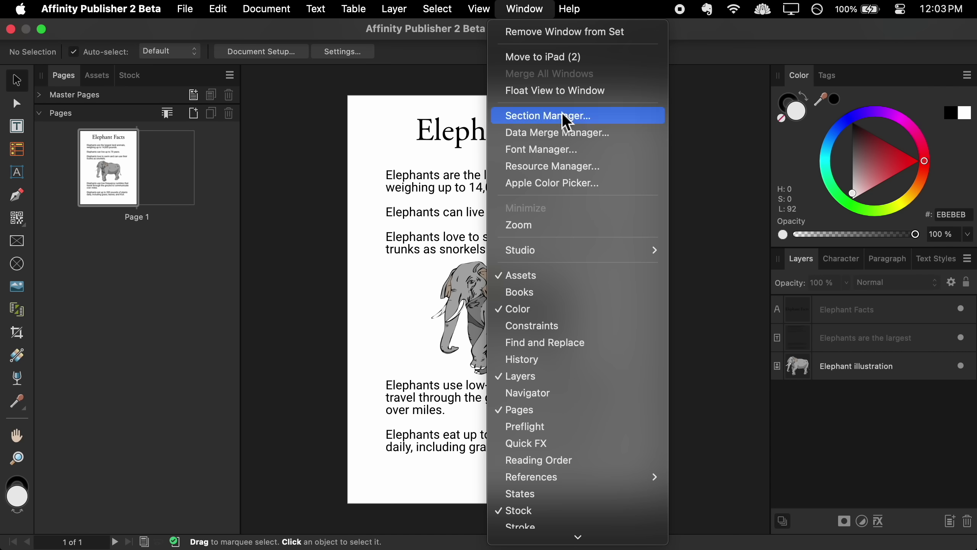
{"action": "left_click", "coordinate": [591, 463]}
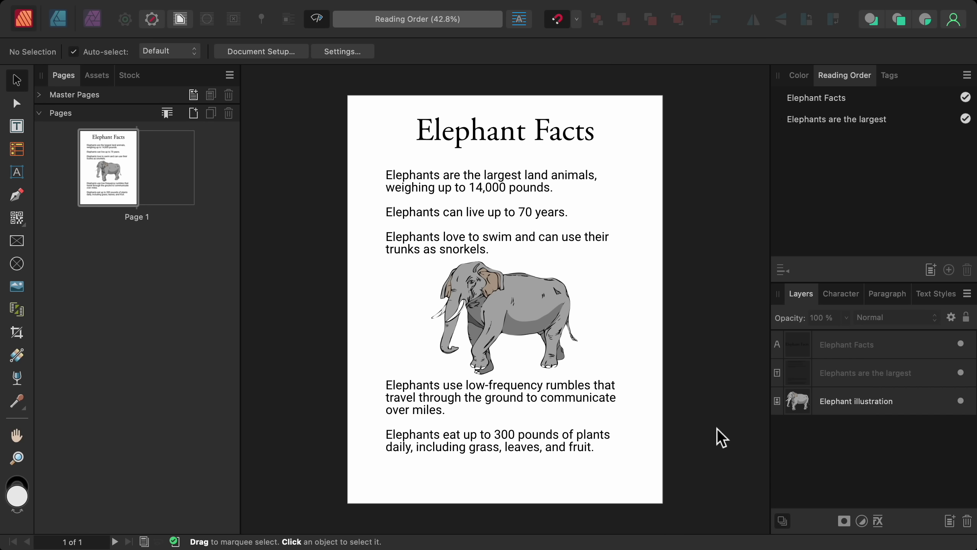
Give the elephant image alt text 'Elephant illustration' and place it second, right after Elephant Facts
{"action": "left_click", "coordinate": [853, 402]}
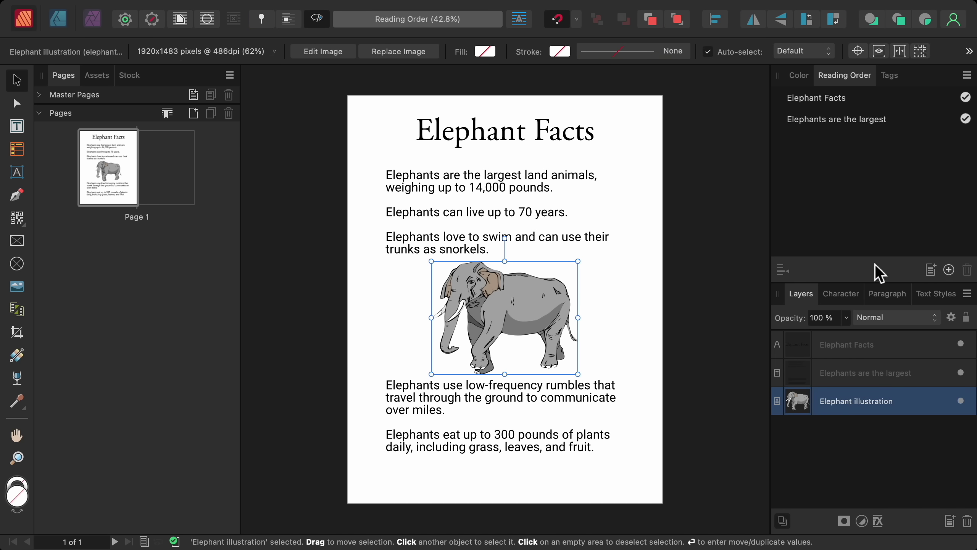
{"action": "left_click", "coordinate": [893, 79]}
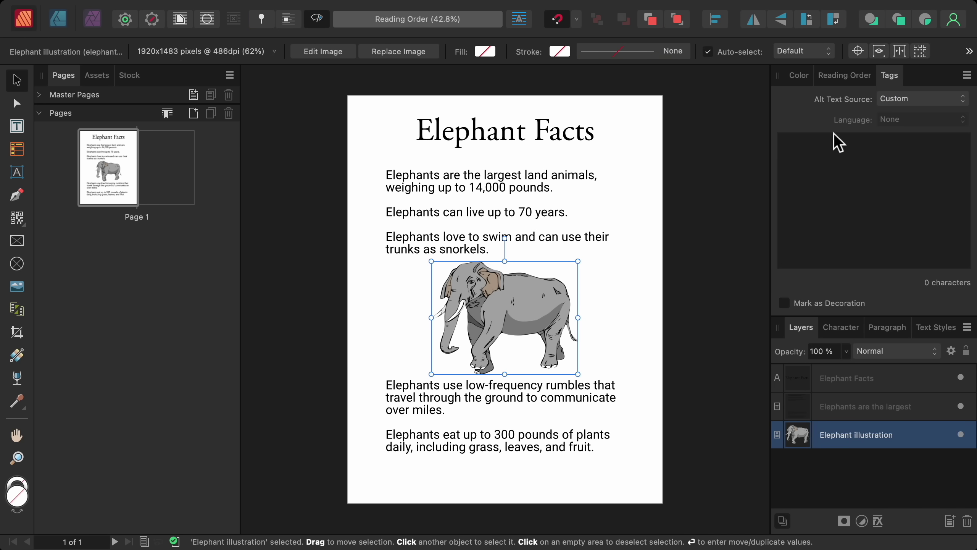
{"action": "left_click", "coordinate": [824, 145]}
{"action": "type", "text": "Elephant illustration"}
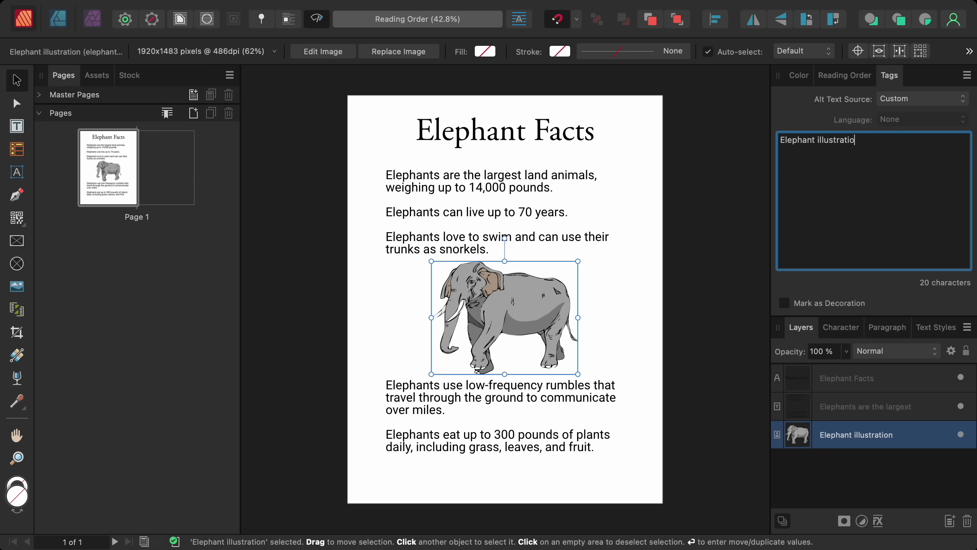
{"action": "left_click", "coordinate": [849, 79]}
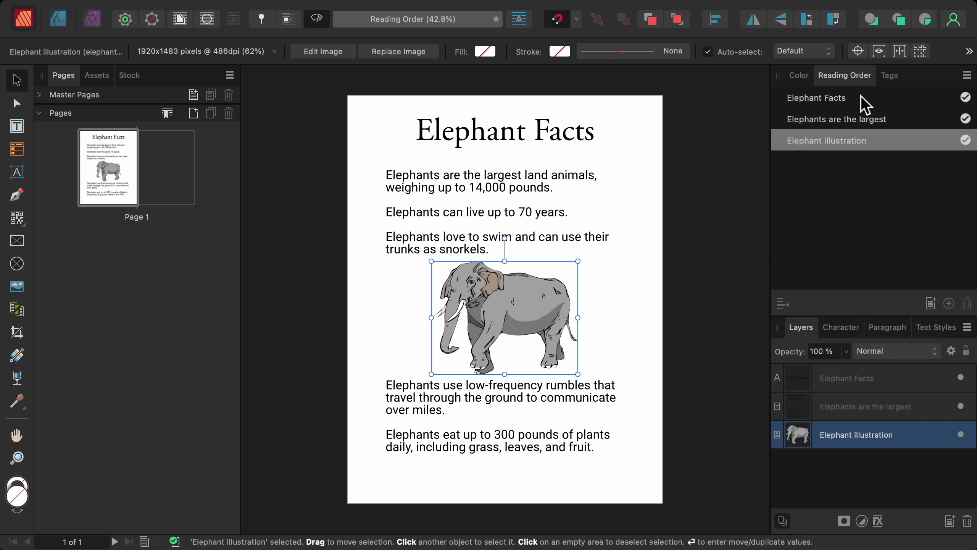
{"action": "left_click_drag", "start_coordinate": [883, 141], "coordinate": [878, 111]}
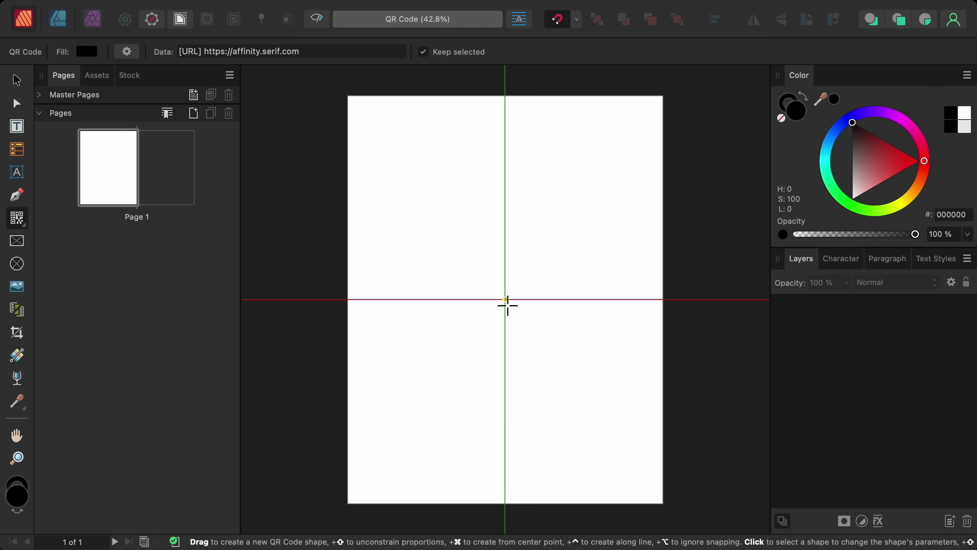
Draw a large QR code on the page and add Most Popular Websites.xlsx as the data merge source
{"action": "left_click_drag", "start_coordinate": [505, 300], "coordinate": [393, 187]}
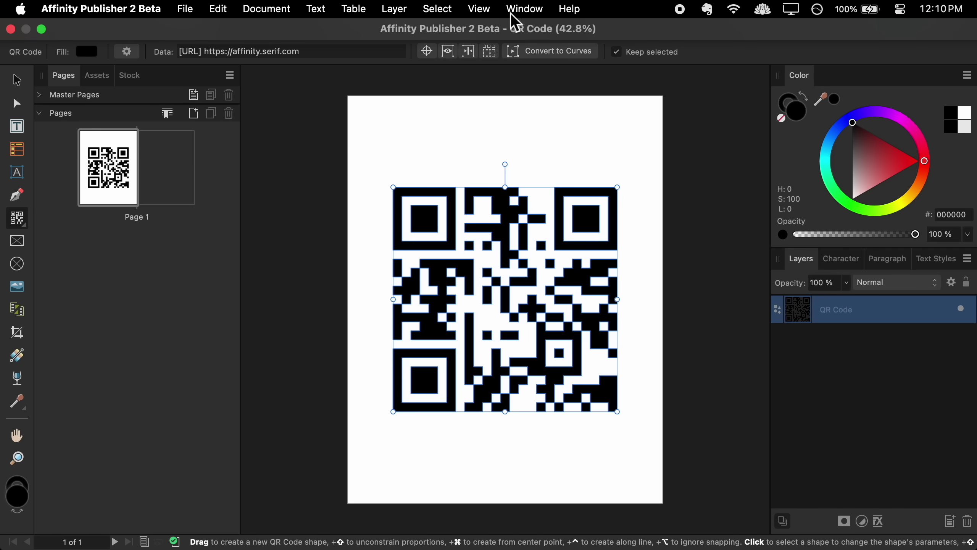
{"action": "left_click", "coordinate": [531, 16]}
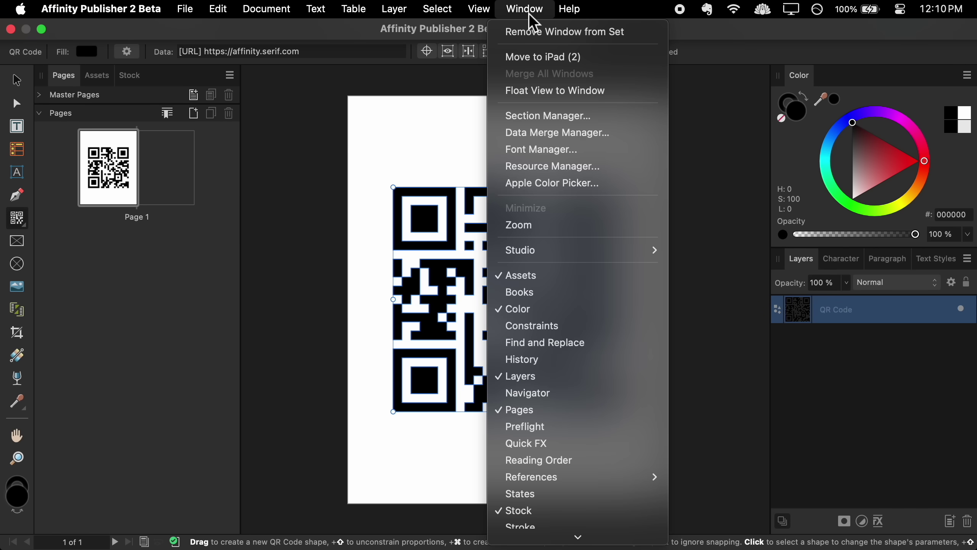
{"action": "left_click", "coordinate": [624, 139]}
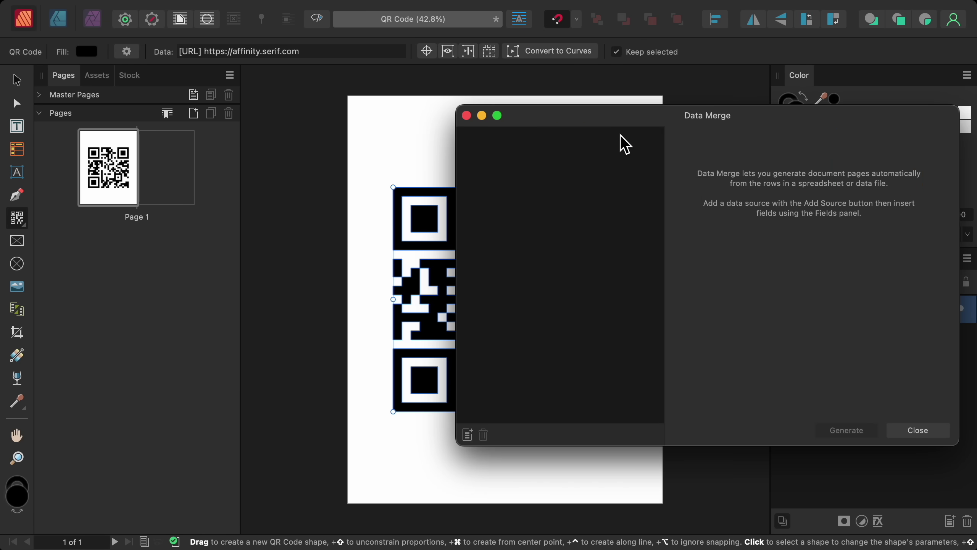
{"action": "left_click", "coordinate": [468, 434]}
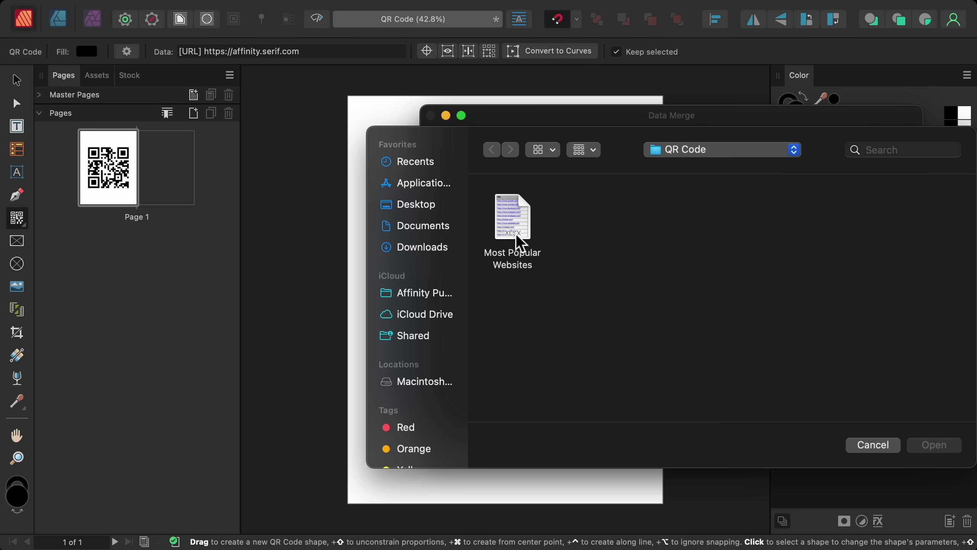
{"action": "left_click", "coordinate": [516, 221]}
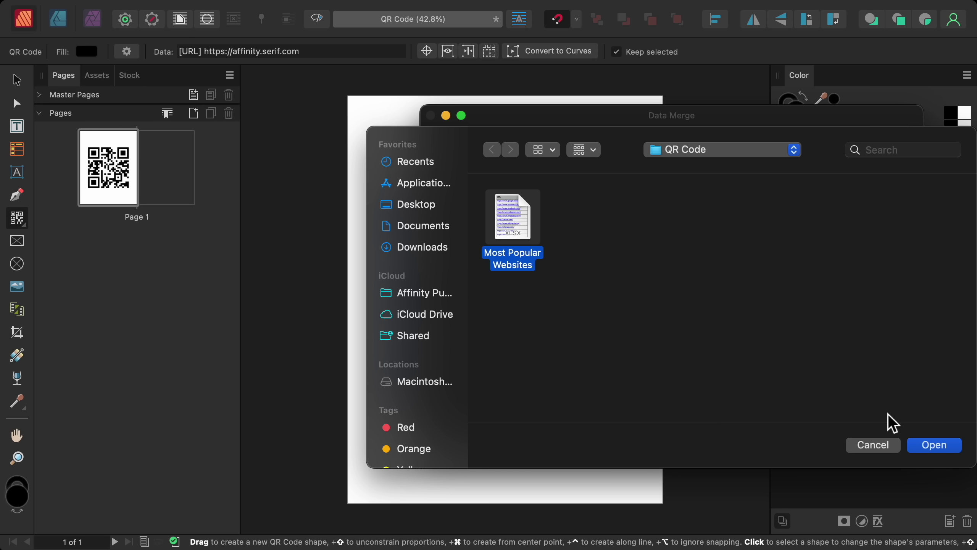
{"action": "left_click", "coordinate": [916, 447]}
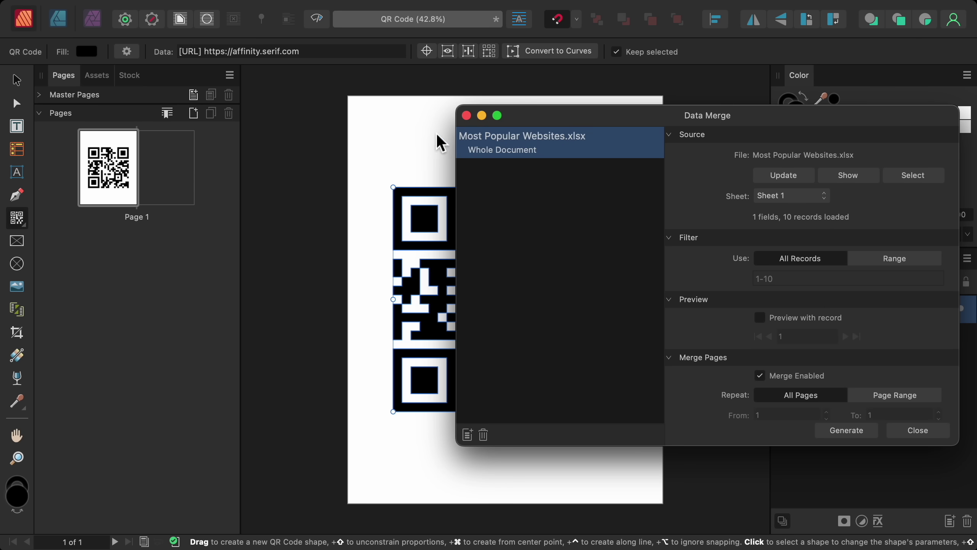
Set the QR code's data type to Data Merge using the URL field
{"action": "left_click", "coordinate": [307, 50]}
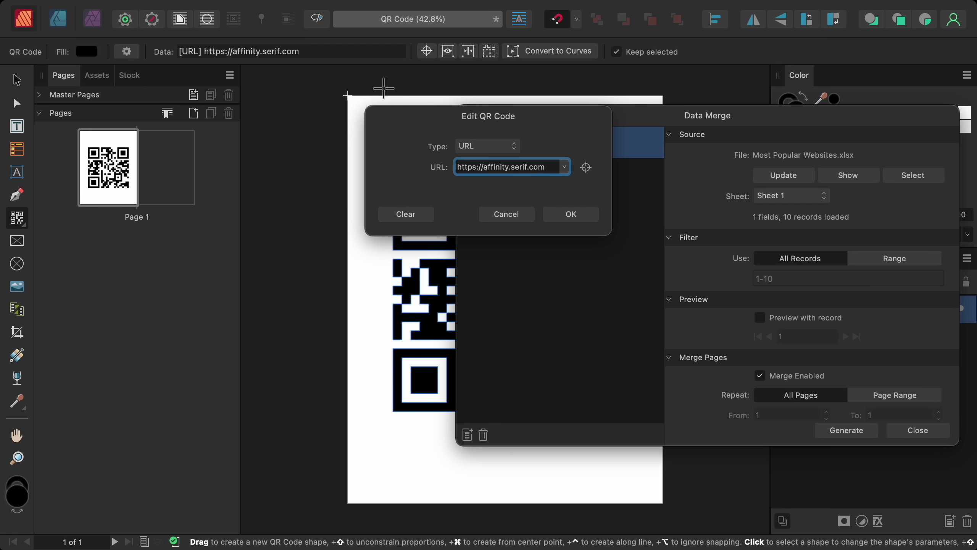
{"action": "left_click", "coordinate": [487, 147]}
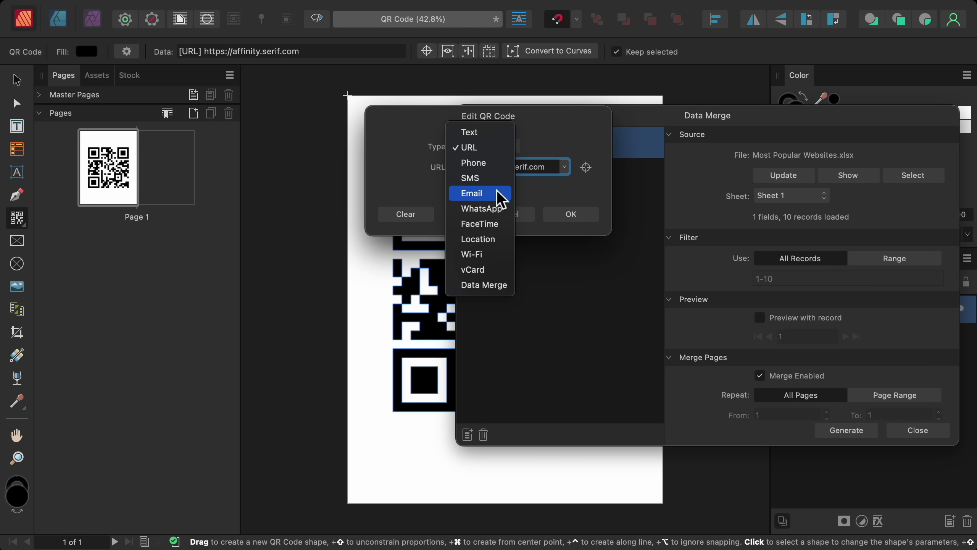
{"action": "left_click", "coordinate": [484, 285]}
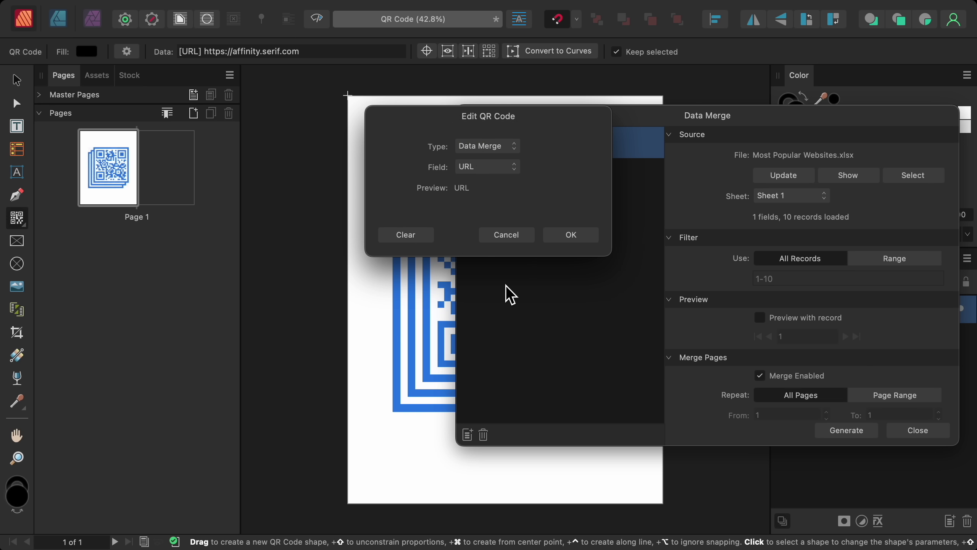
{"action": "left_click", "coordinate": [554, 236]}
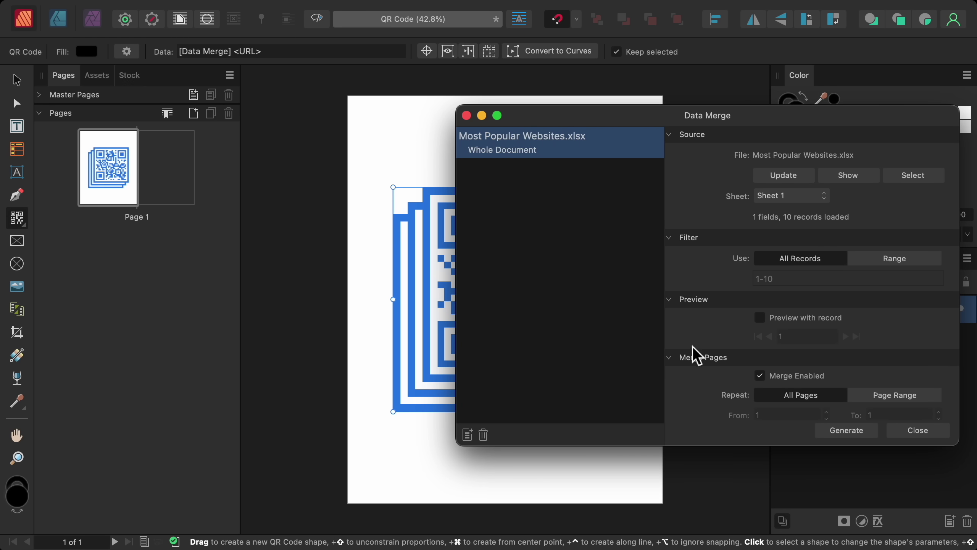
Generate the 10-page merged document and check the QR code URLs on pages 10, 9 and 8
{"action": "left_click", "coordinate": [846, 430]}
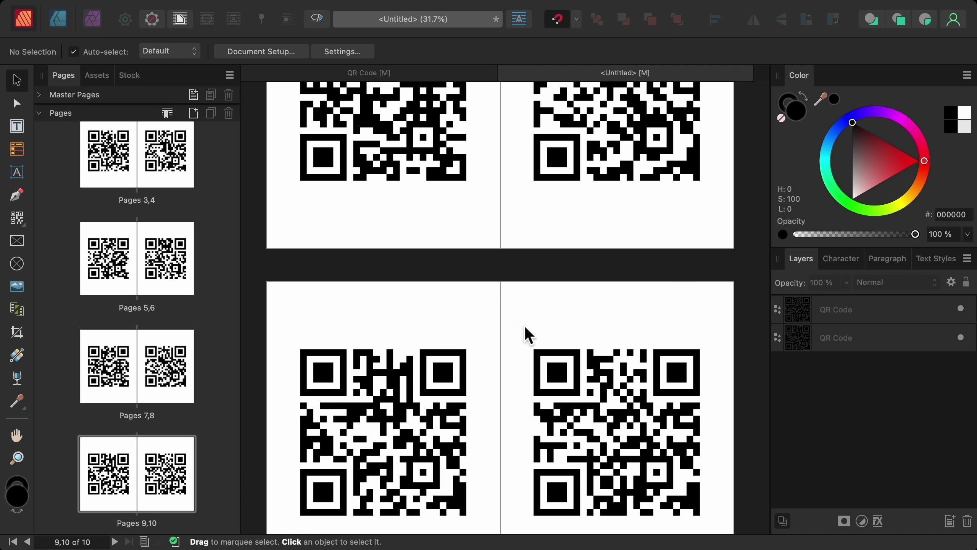
{"action": "left_click", "coordinate": [545, 370]}
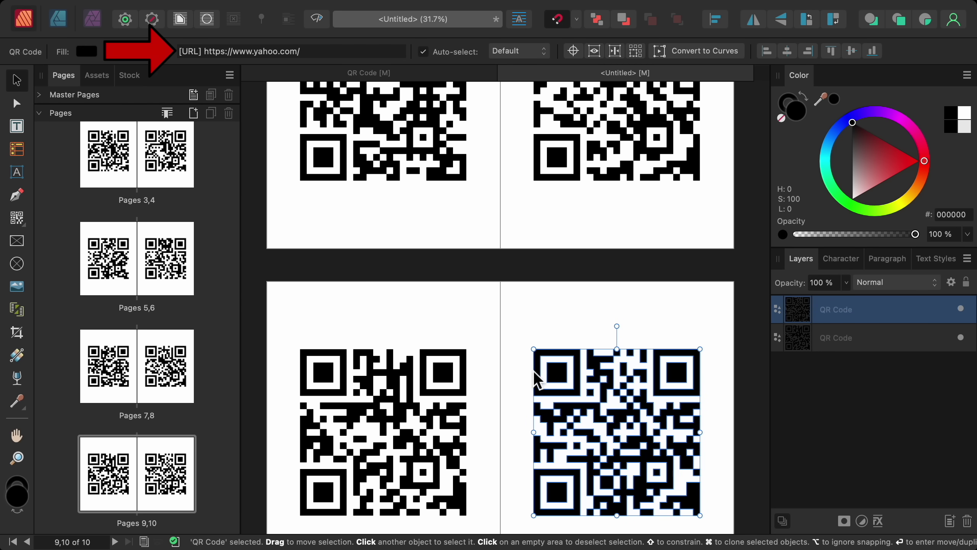
{"action": "left_click", "coordinate": [452, 376]}
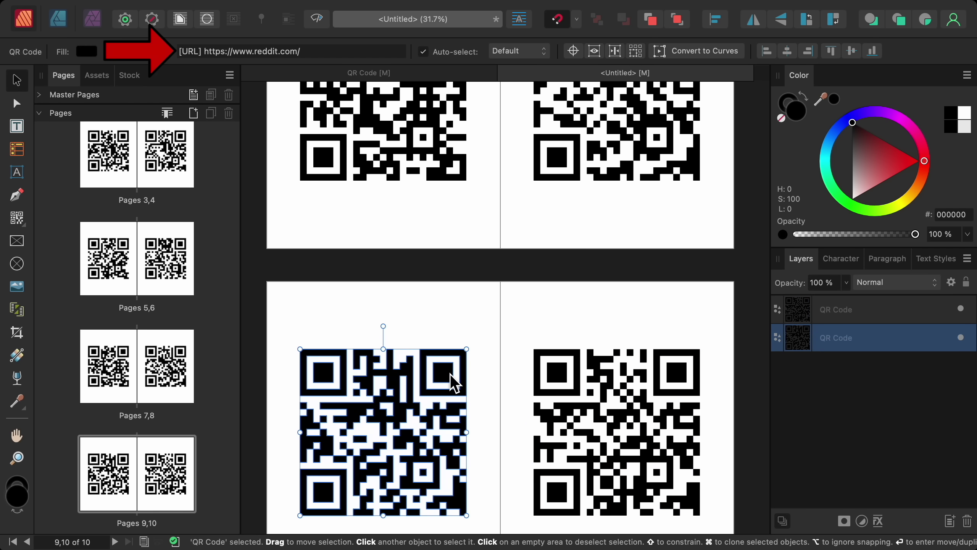
{"action": "left_click", "coordinate": [567, 162]}
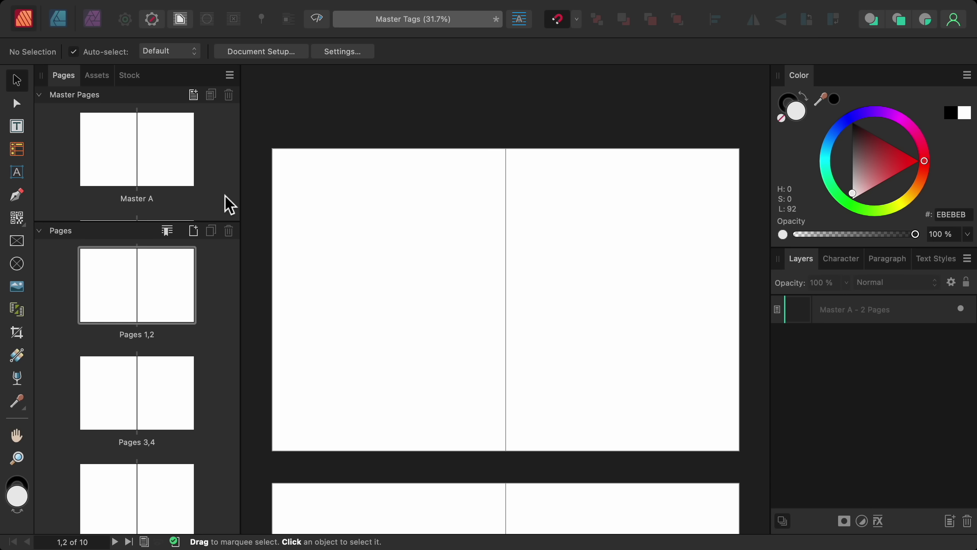
Tag Master A red and Master B green, then apply Master B to pages 3,4
{"action": "right_click", "coordinate": [170, 146]}
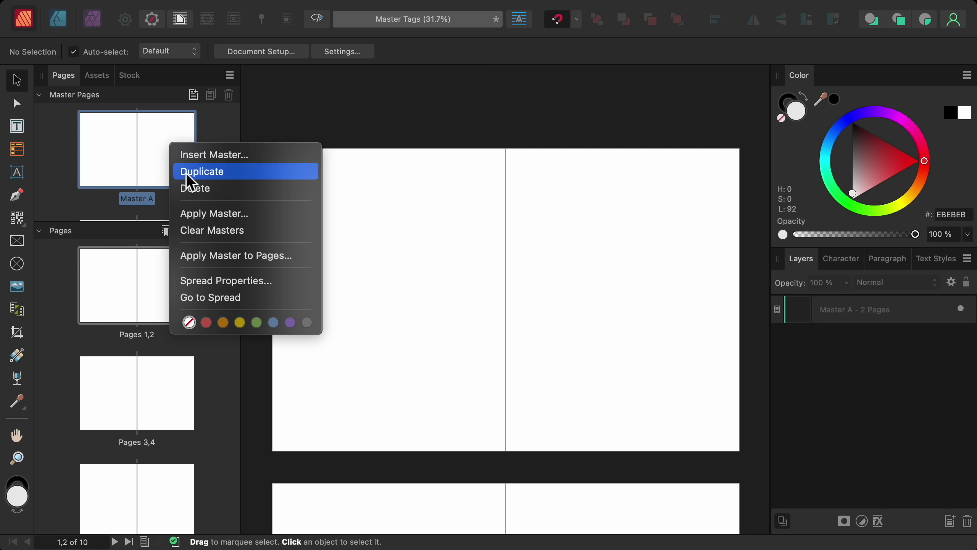
{"action": "left_click", "coordinate": [207, 322]}
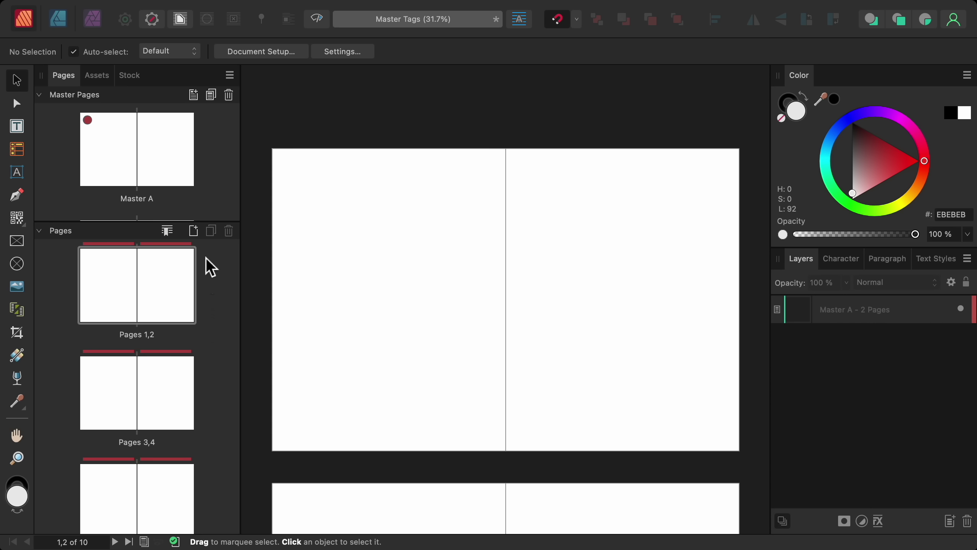
{"action": "scroll", "coordinate": [203, 188], "scroll_direction": "down", "scroll_amount": 3}
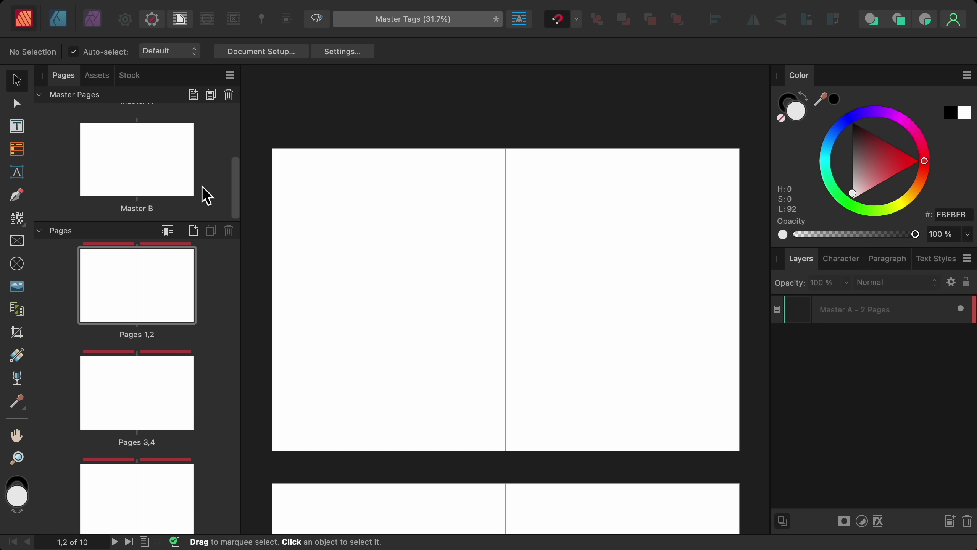
{"action": "right_click", "coordinate": [166, 153]}
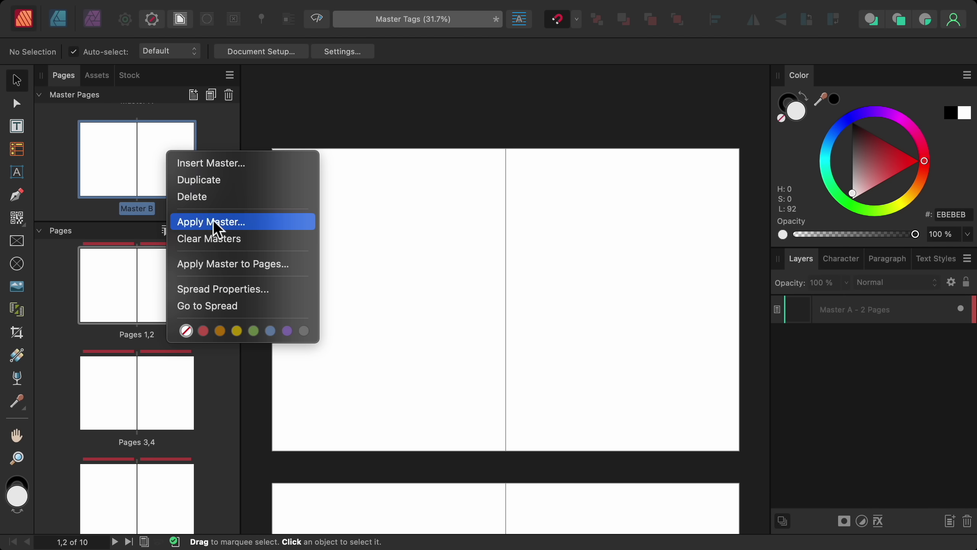
{"action": "left_click", "coordinate": [254, 331]}
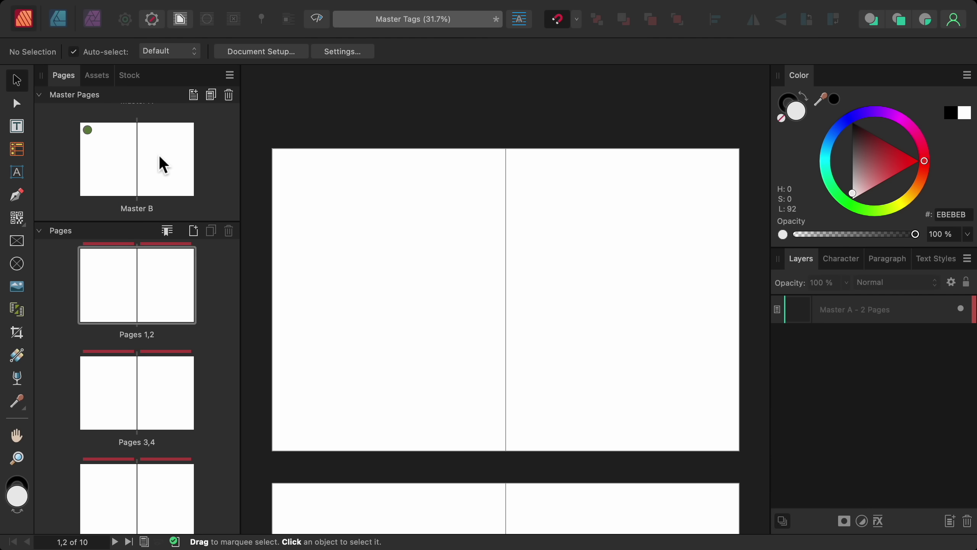
{"action": "left_click_drag", "start_coordinate": [159, 155], "coordinate": [148, 395]}
Turn off Show Master Page Tags in the Pages panel menu
{"action": "left_click", "coordinate": [230, 75]}
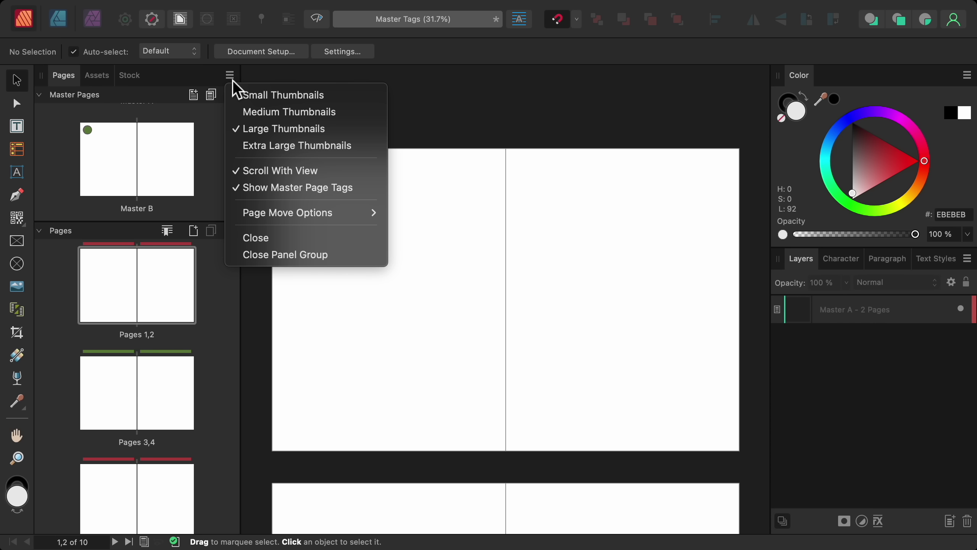
{"action": "left_click", "coordinate": [270, 194]}
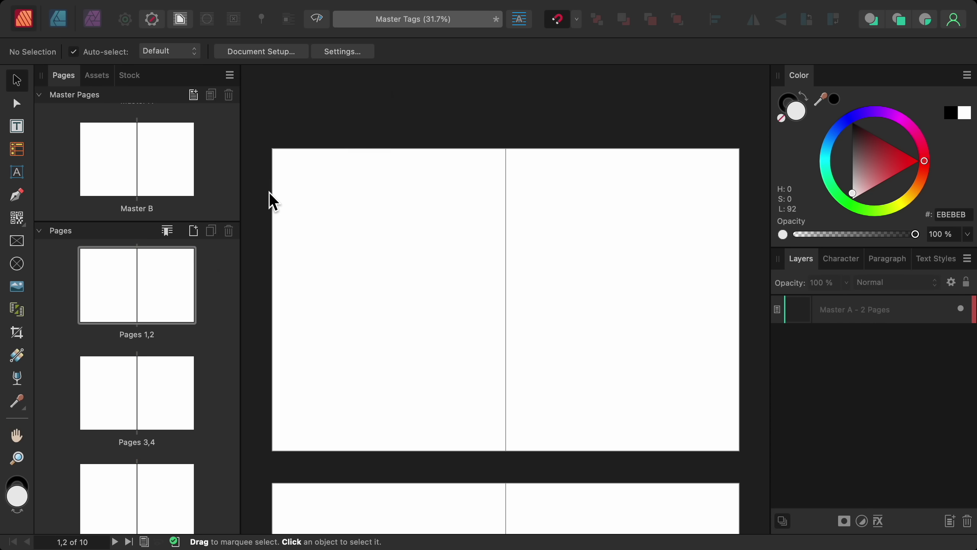